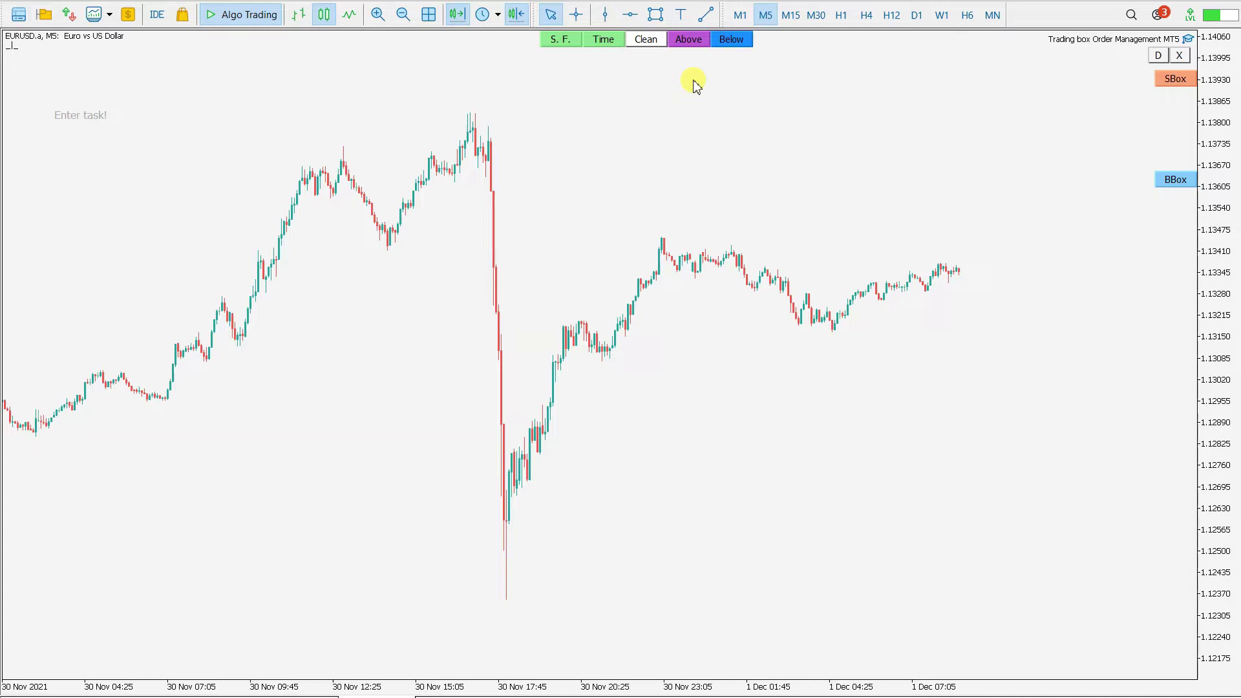
Draw a rectangle around the consolidation range from about 30 Nov 23:05 to the latest candle.
left_click(655, 15)
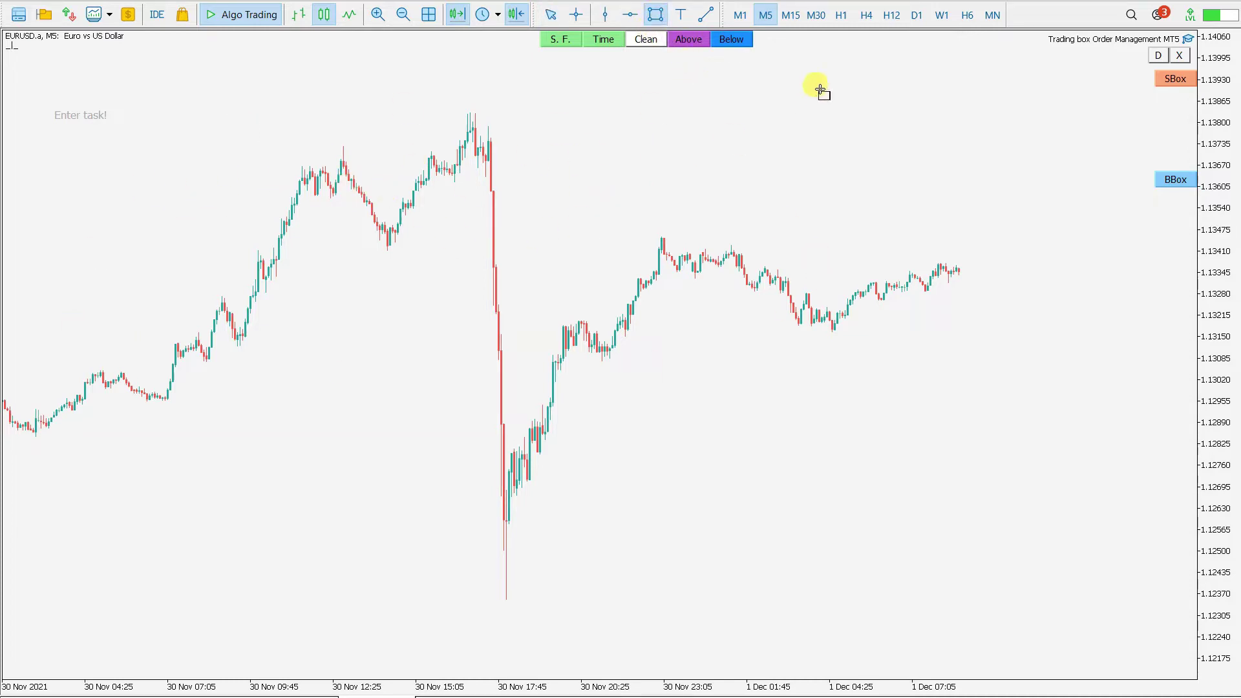
left_click_drag(652, 234, 980, 333)
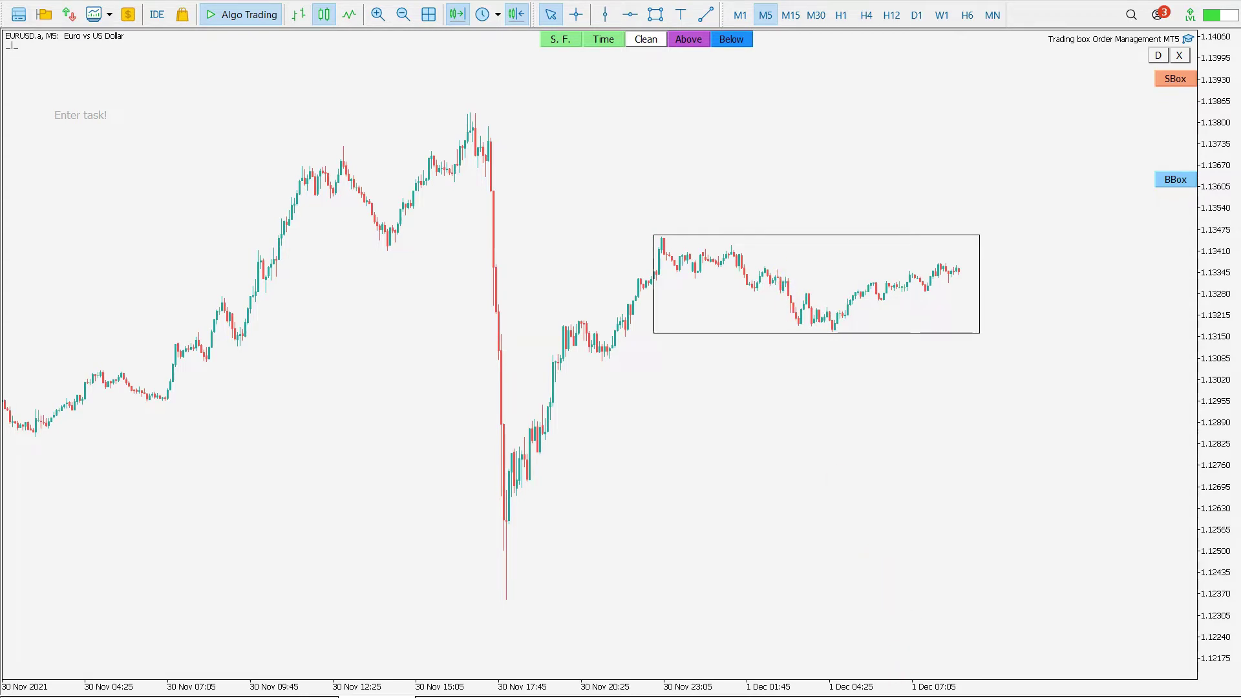
mouse_move(331, 146)
left_mouse_down()
mouse_move(594, 156)
mouse_move(976, 153)
left_mouse_up()
mouse_move(955, 276)
left_mouse_down()
mouse_move(970, 139)
mouse_move(982, 140)
mouse_move(972, 139)
mouse_move(1006, 236)
mouse_move(1026, 245)
mouse_move(1009, 248)
mouse_move(1022, 250)
mouse_move(1024, 315)
mouse_move(1052, 406)
mouse_move(525, 411)
left_mouse_up()
mouse_move(1050, 405)
left_mouse_down()
mouse_move(1097, 609)
mouse_move(467, 616)
mouse_move(513, 596)
mouse_move(900, 605)
mouse_move(1089, 602)
left_mouse_up()
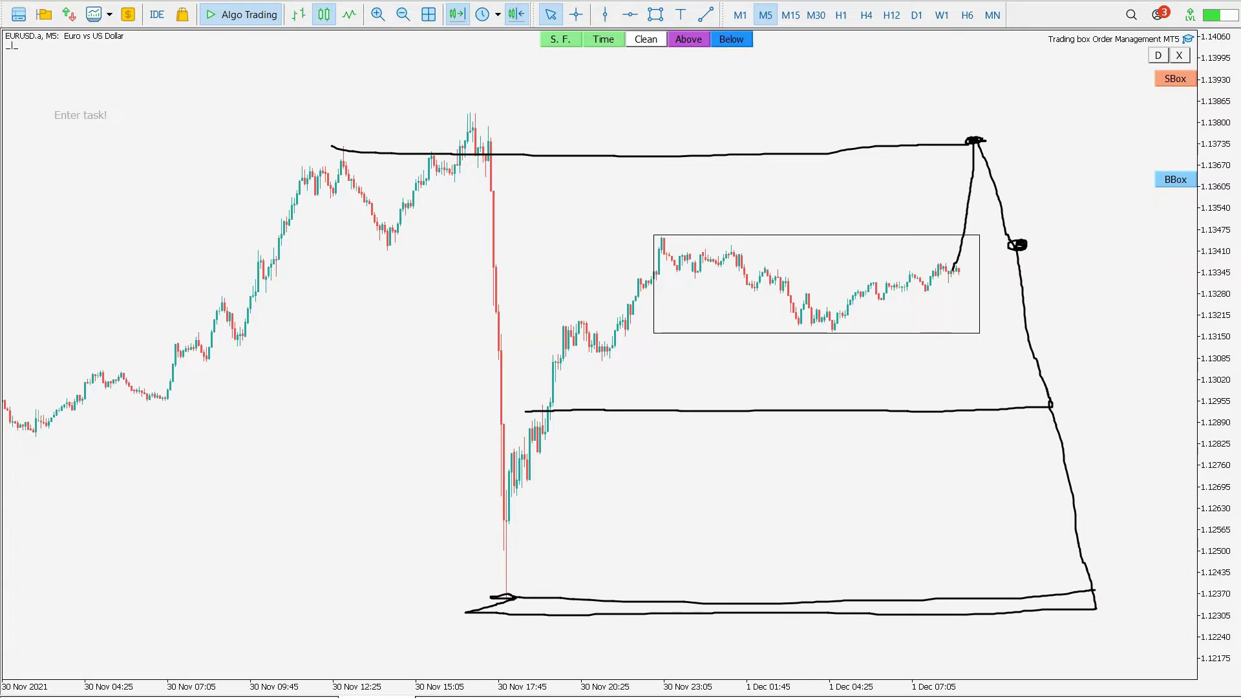
key("Escape")
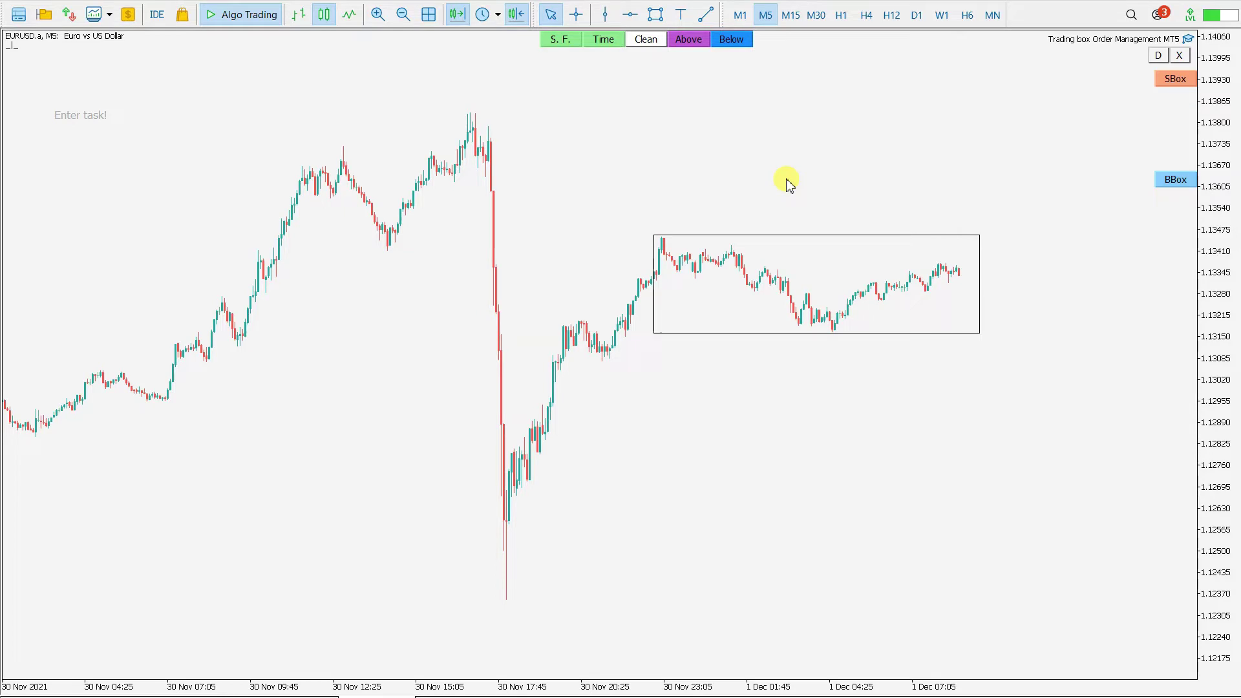
Create a sell order box and fit it over the resistance zone near the 30 Nov high, about 13 pips tall.
left_click(1173, 80)
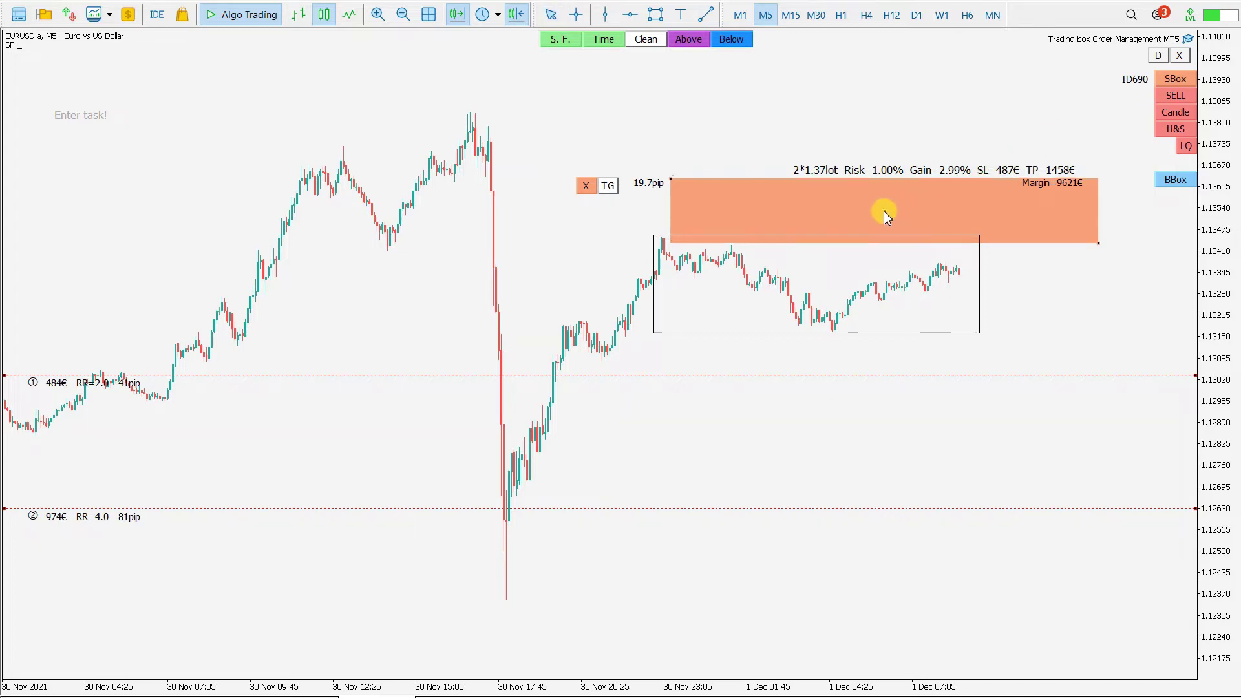
left_click_drag(883, 210, 504, 144)
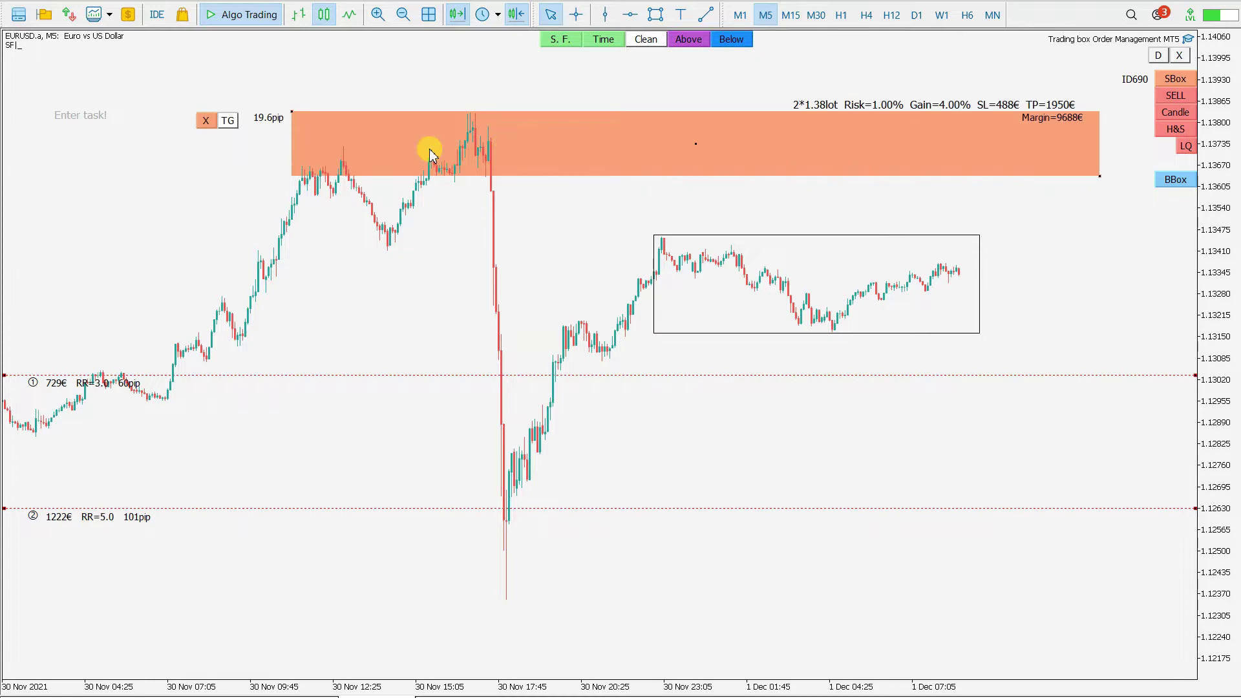
left_click_drag(1076, 173, 1102, 168)
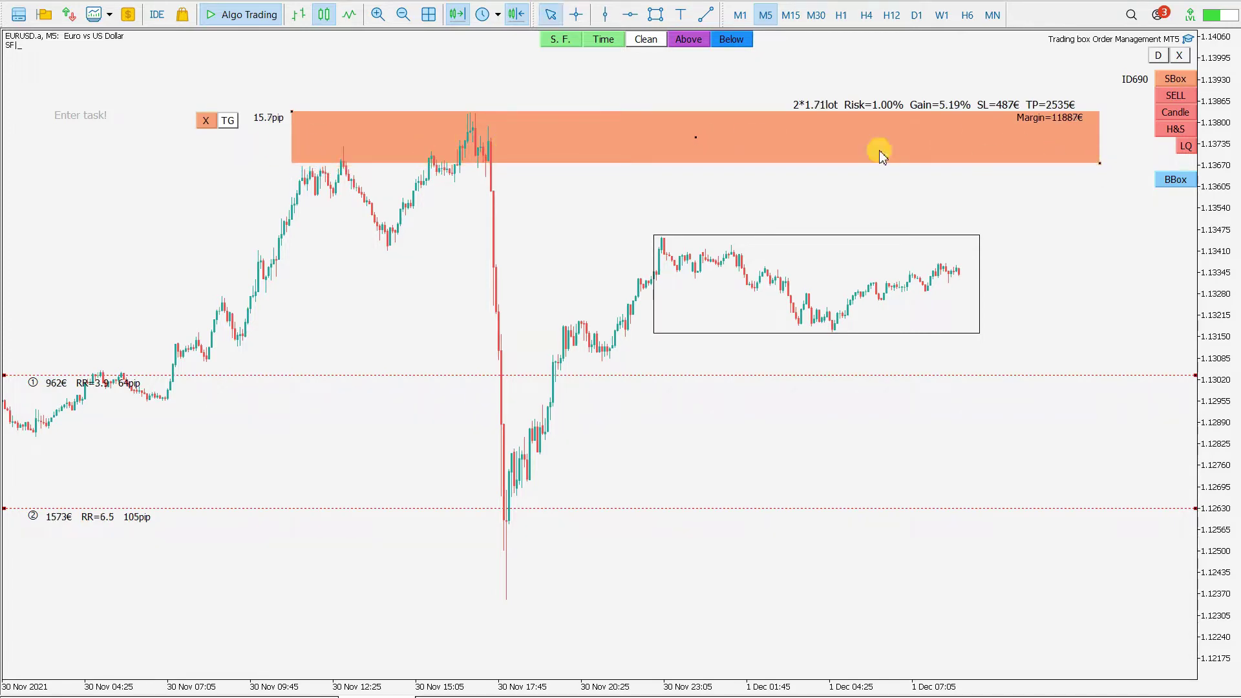
left_click_drag(293, 116, 294, 127)
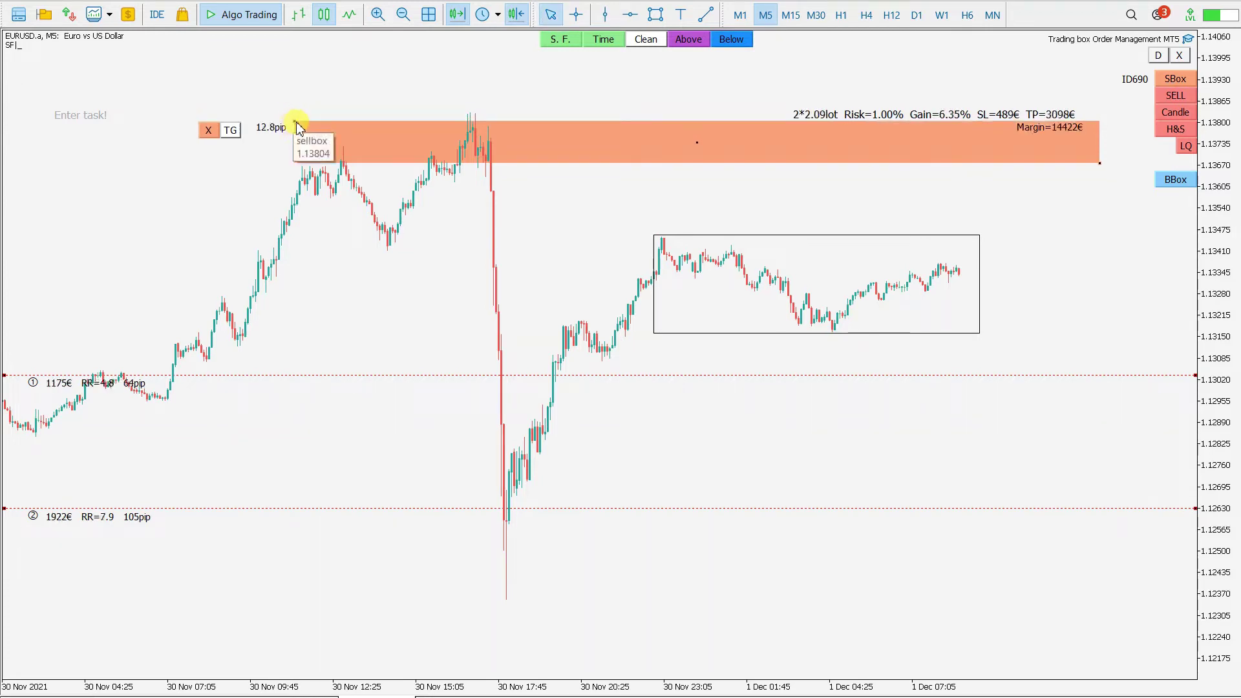
left_click_drag(1099, 163, 1106, 166)
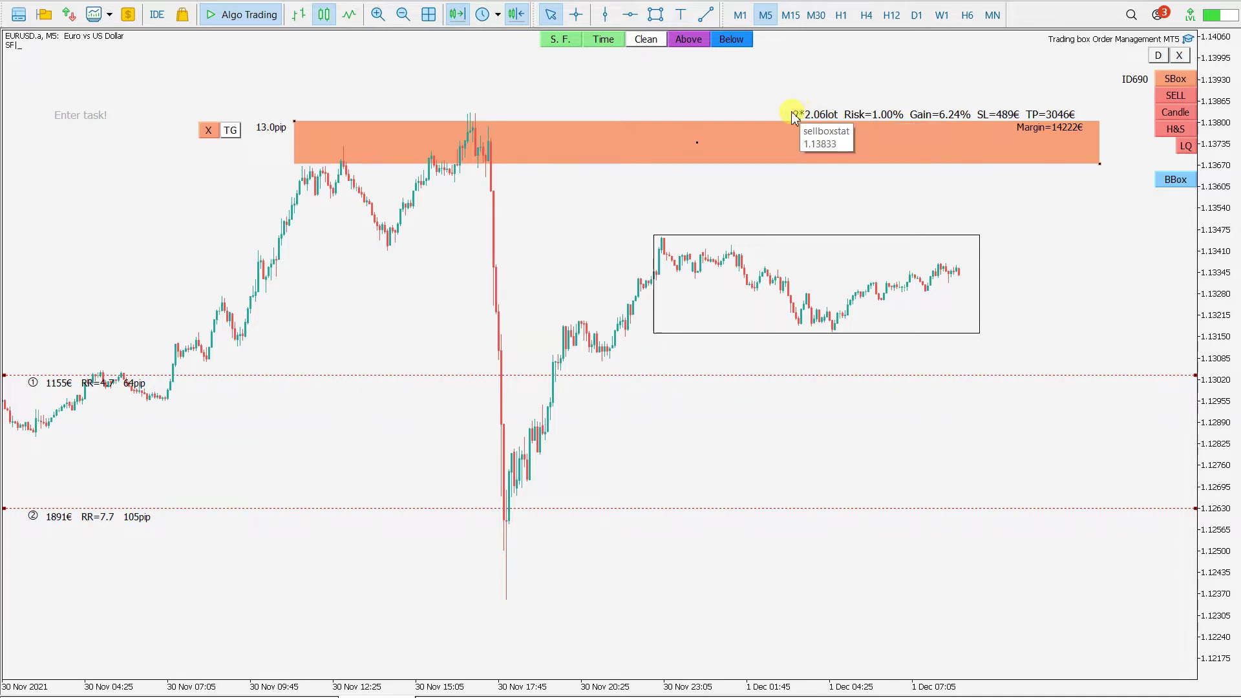
Increase the sell box to three orders and reset its target lines to the default risk-reward levels.
left_click(219, 136)
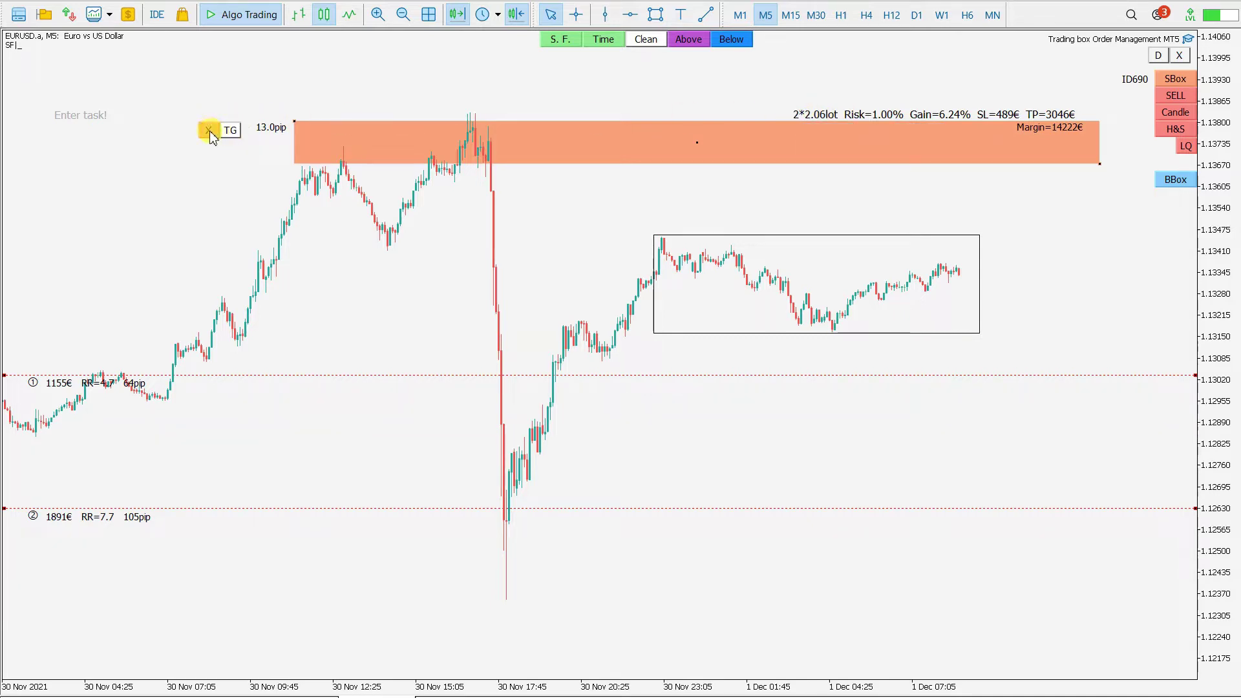
left_click(310, 101)
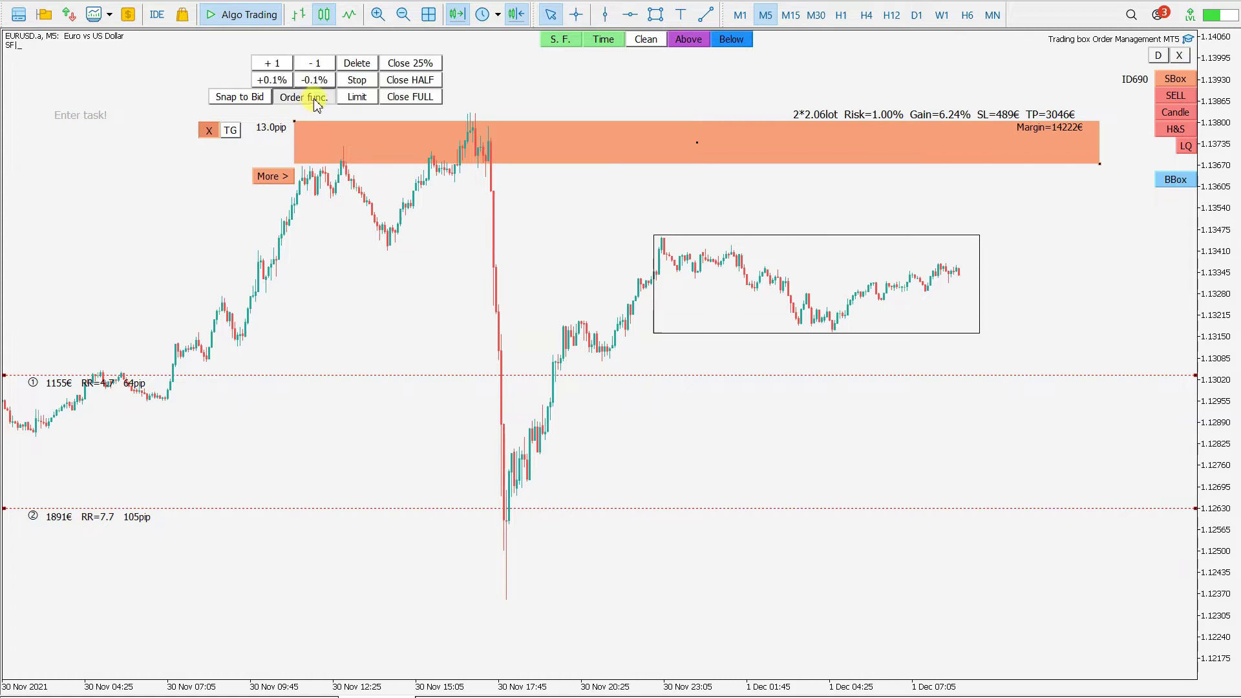
left_click(269, 63)
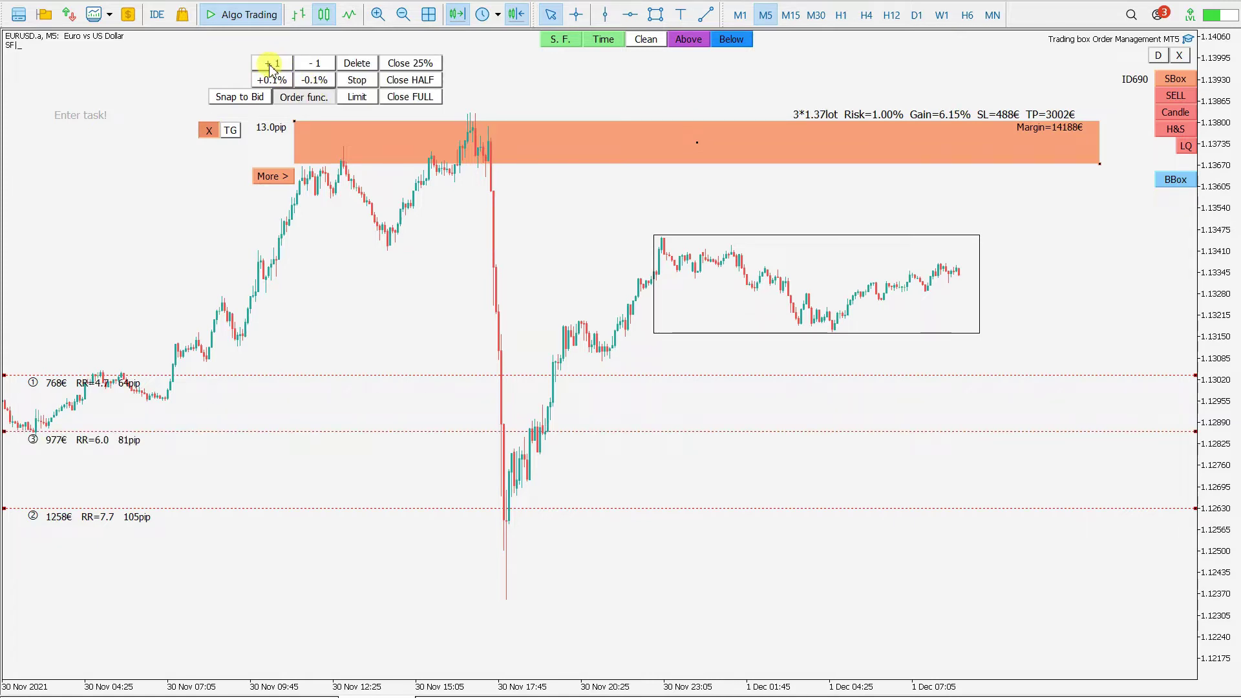
left_click(234, 134)
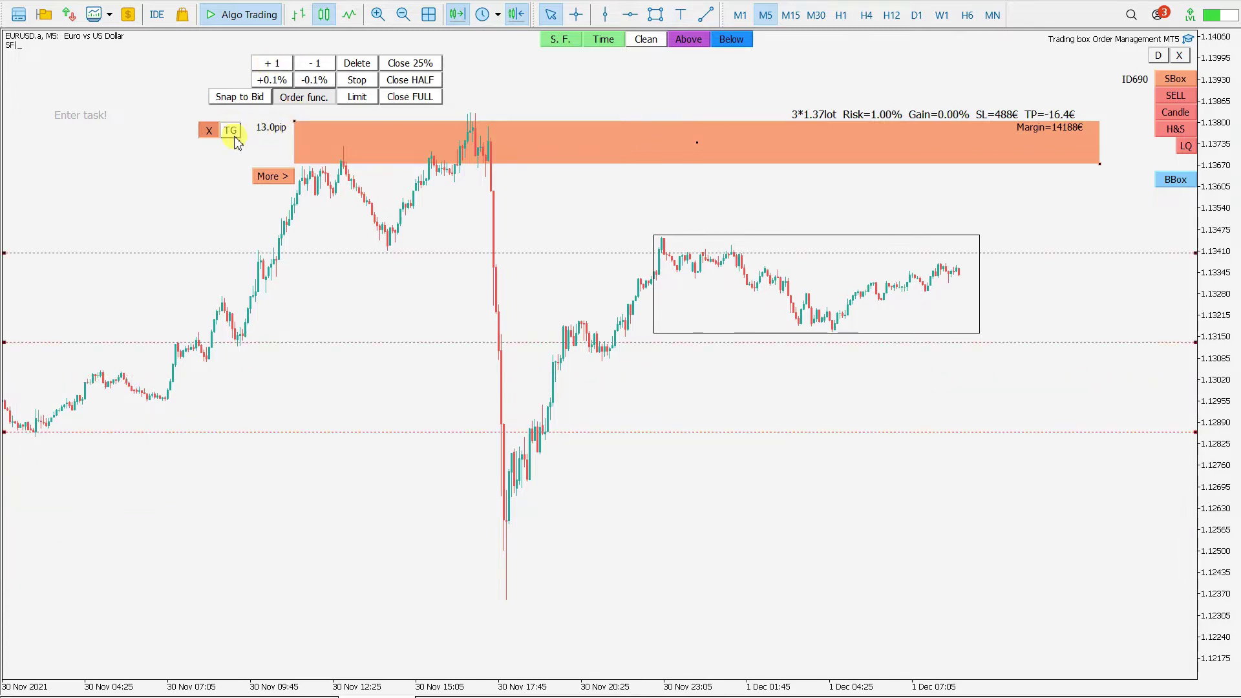
left_click(311, 101)
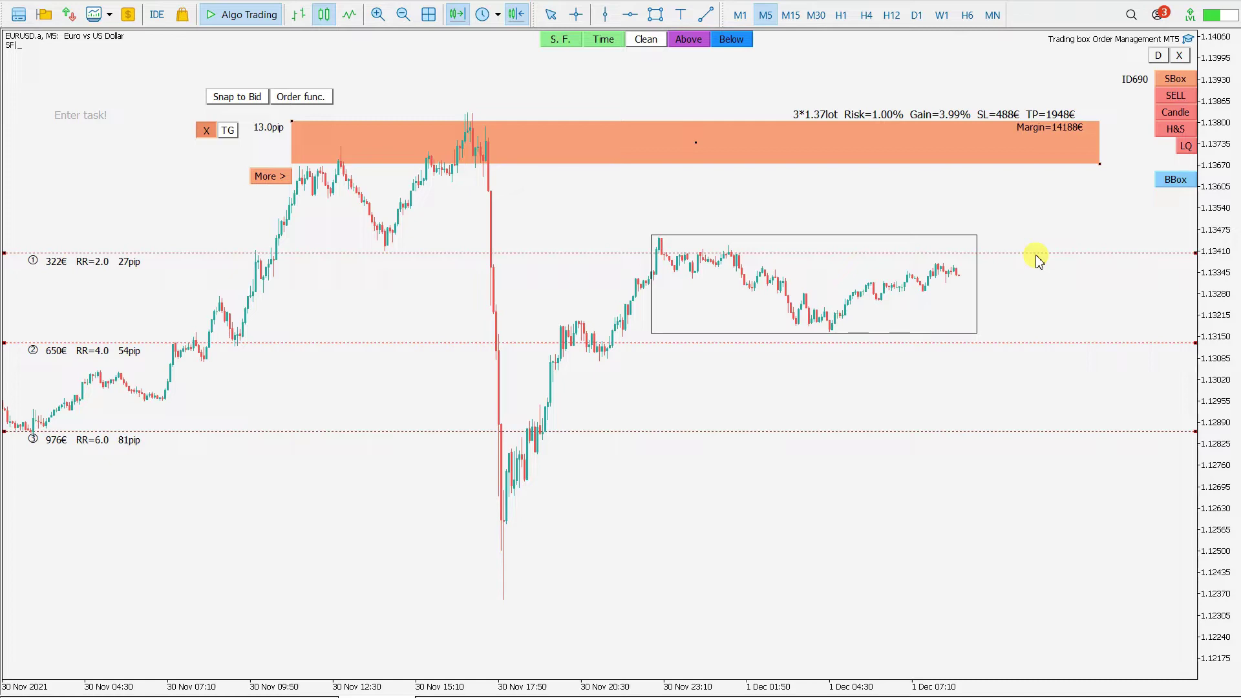
Move target 1 just above the range (about 20 pips), target 2 to about 69 pips, and target 3 to the spike low (about 132 pips).
left_click_drag(1023, 260, 972, 234)
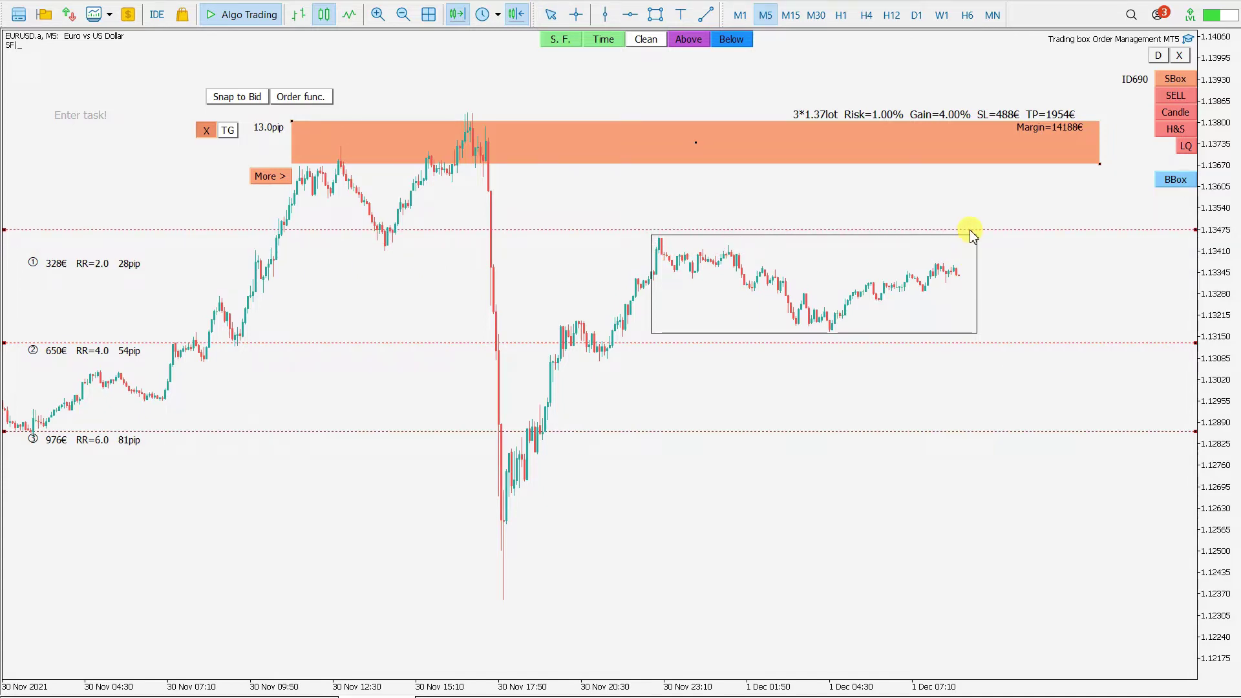
left_click_drag(973, 234, 970, 234)
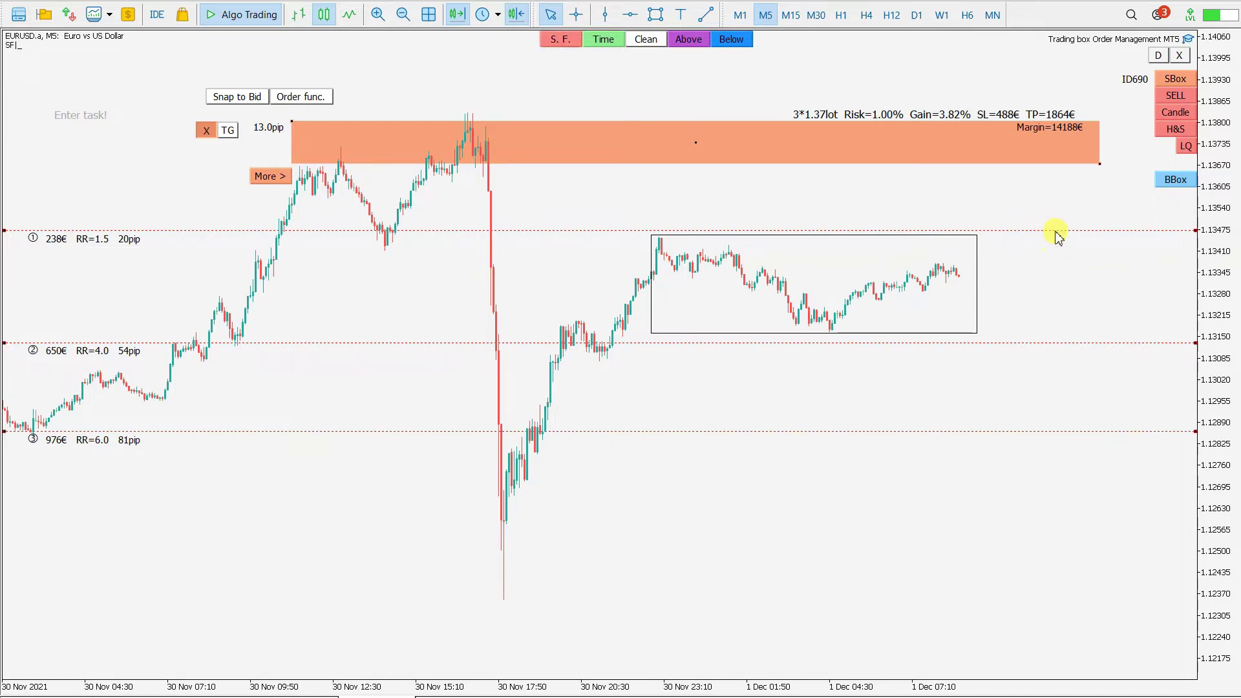
left_click_drag(741, 343, 747, 393)
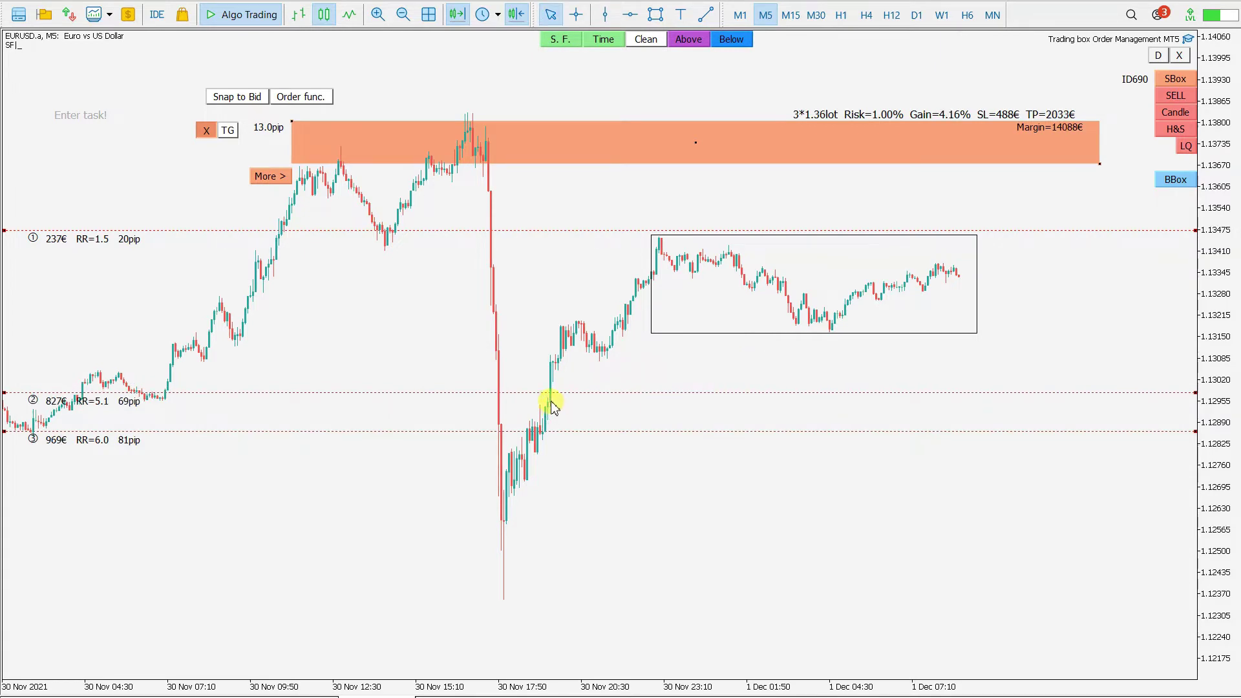
left_click_drag(585, 432, 602, 601)
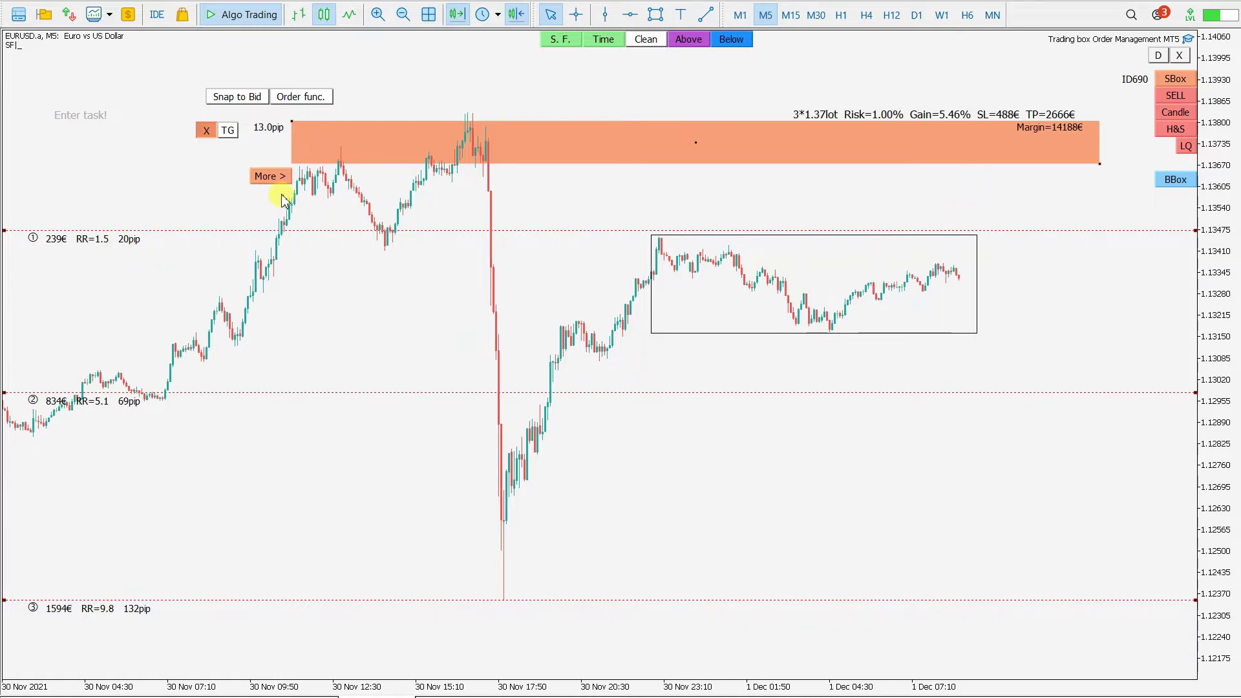
Review the sell box's additional order management functions.
left_click(270, 177)
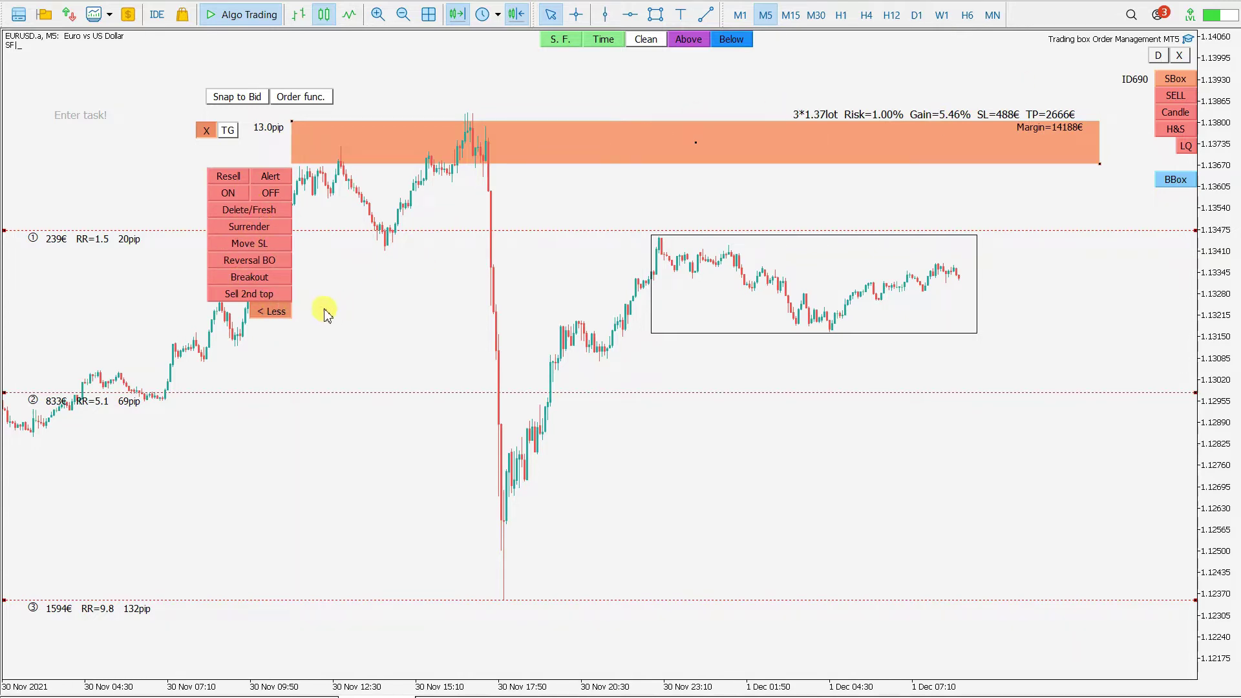
left_click(279, 313)
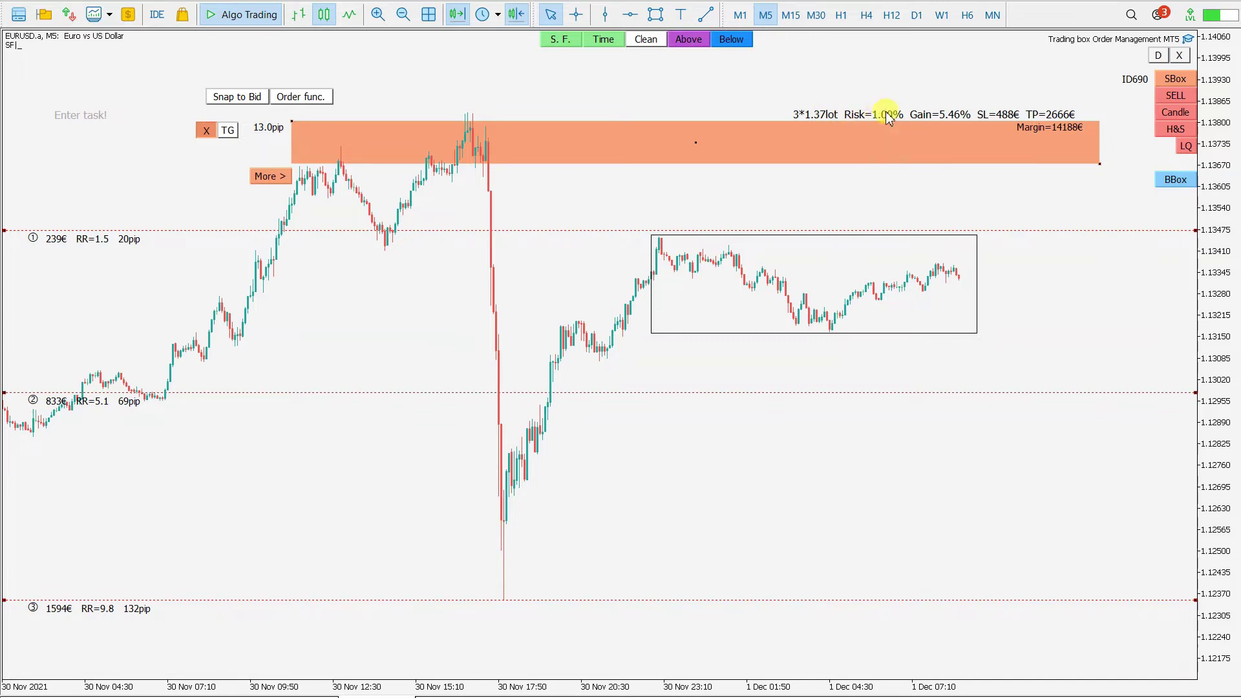
Lower the sell box's risk to 0.50% in 0.1% steps.
left_click(308, 99)
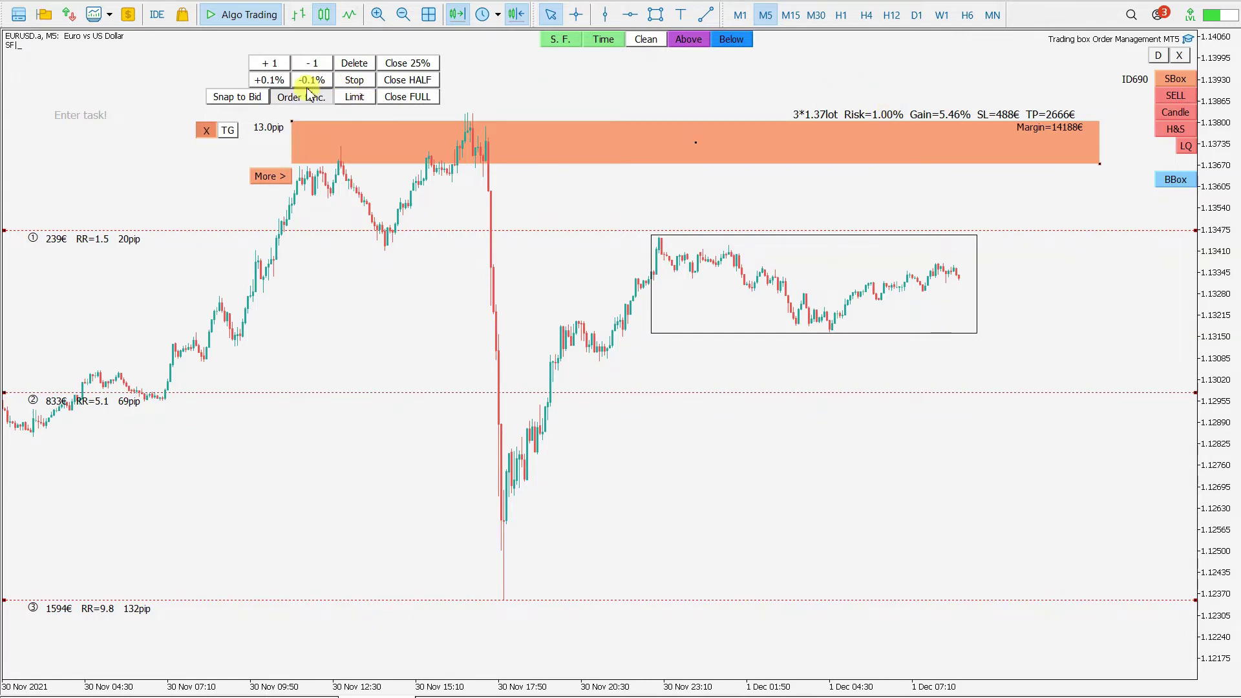
left_click(308, 80)
left_click(308, 80)
left_click(307, 80)
left_click(308, 81)
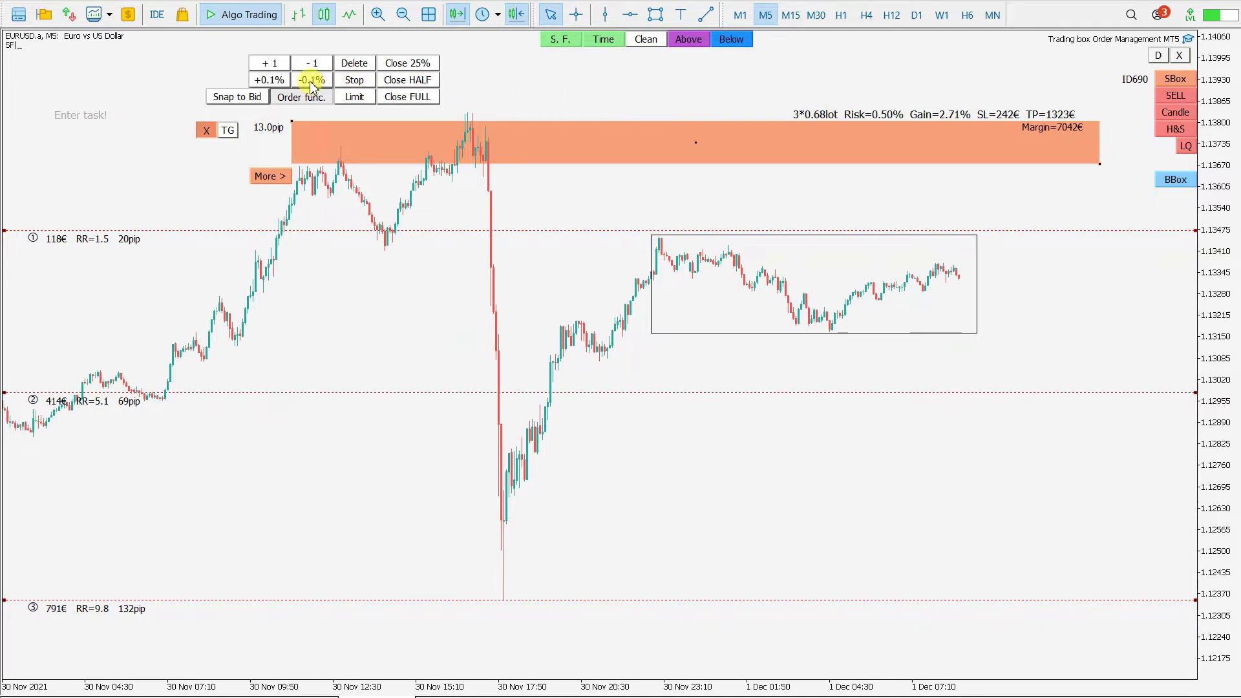
Raise the sell box's risk back to 1.00% in 0.1% steps and hide the order functions.
left_click(272, 83)
left_click(272, 82)
left_click(272, 83)
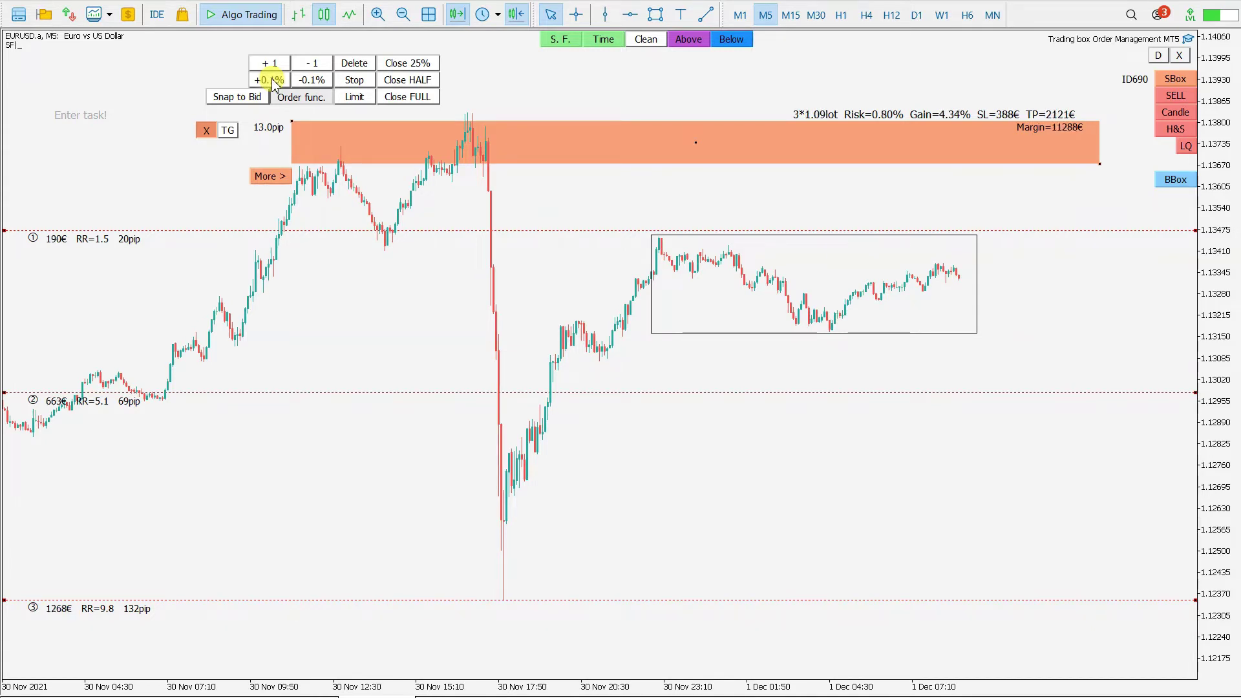
left_click(272, 83)
left_click(272, 83)
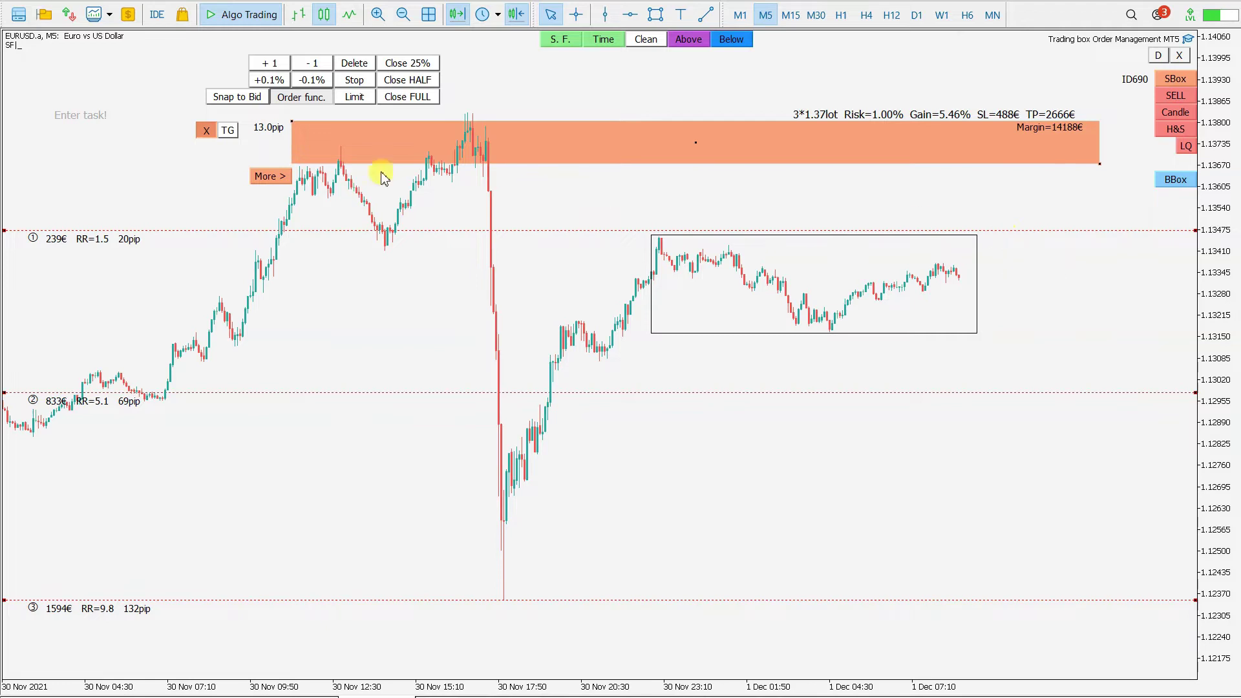
left_click(286, 102)
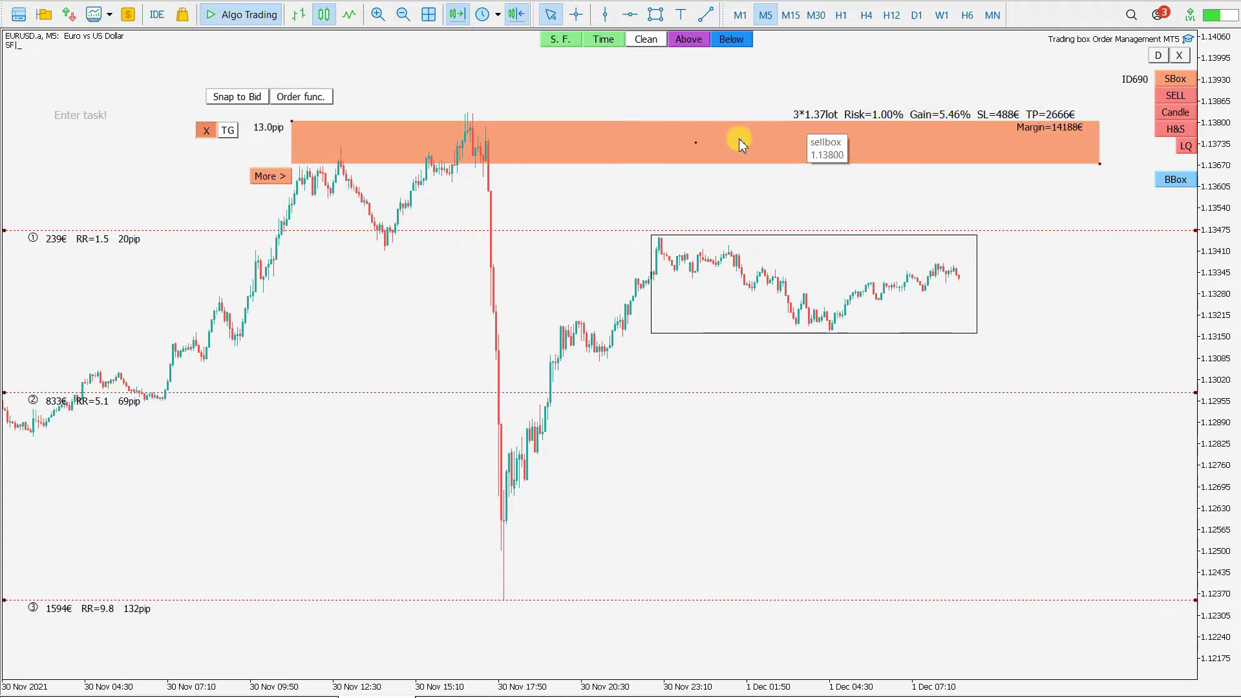
Open the Trading box expert's input properties and examine the available lot size calculation methods.
right_click(563, 188)
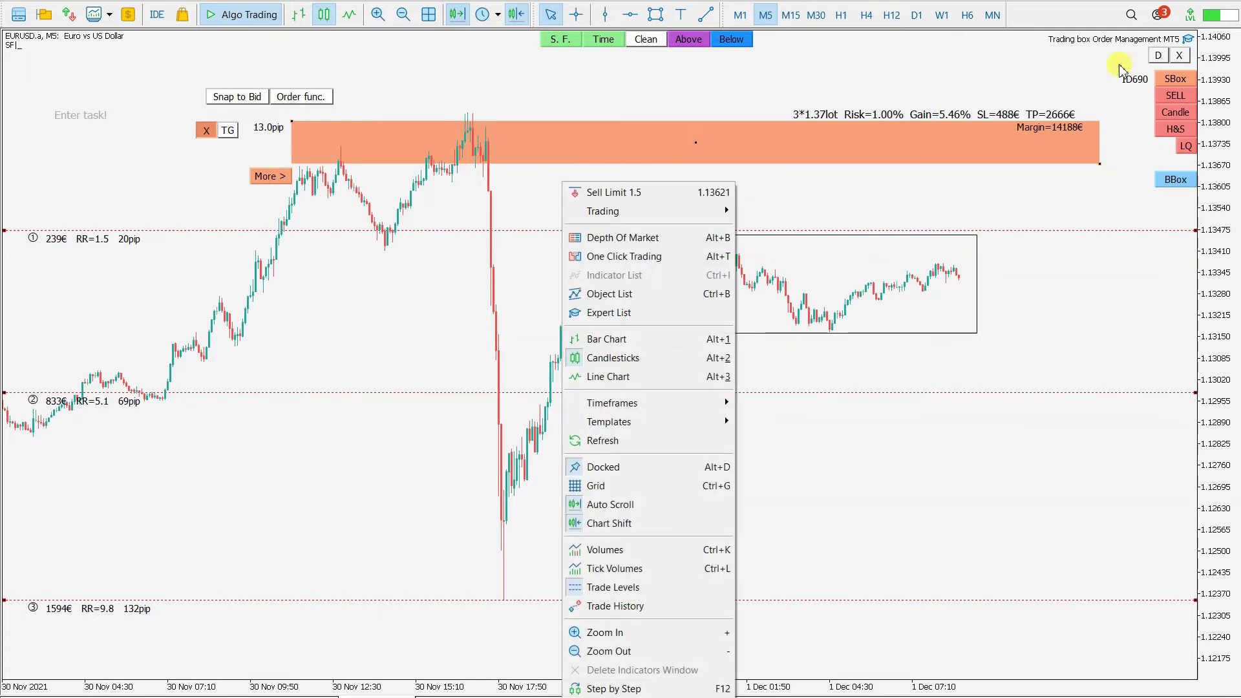
left_click(1188, 41)
right_click(1188, 41)
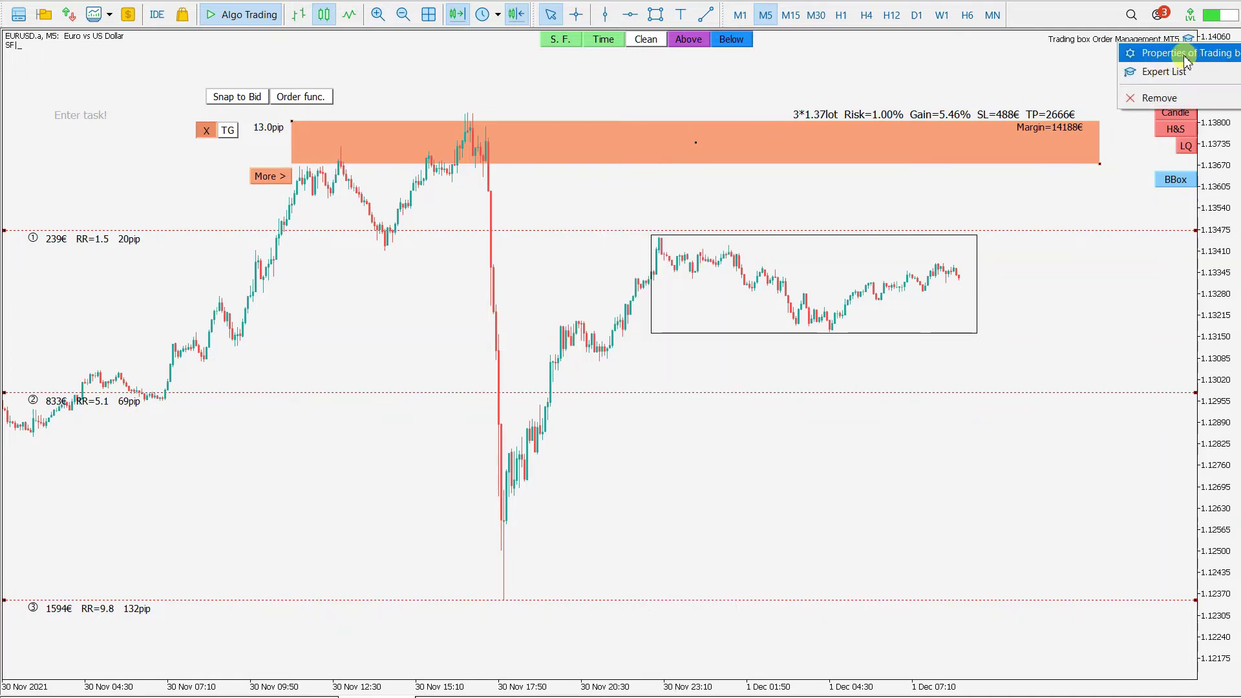
left_click(1163, 53)
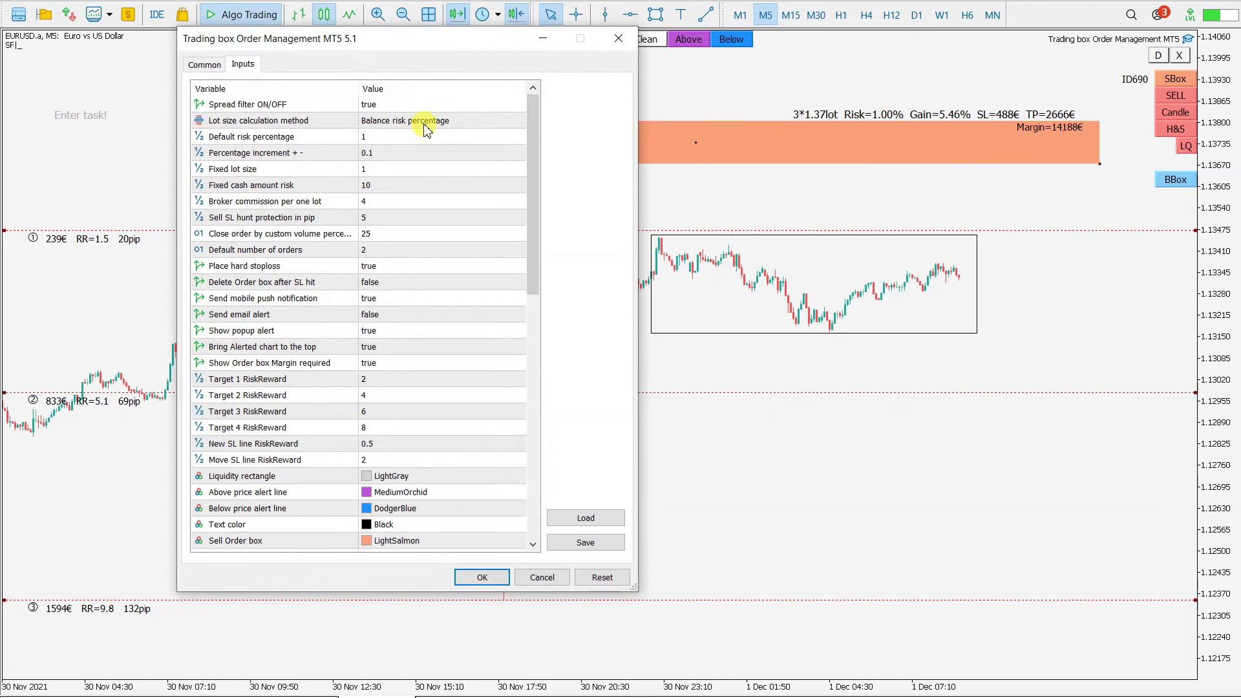
left_click(423, 128)
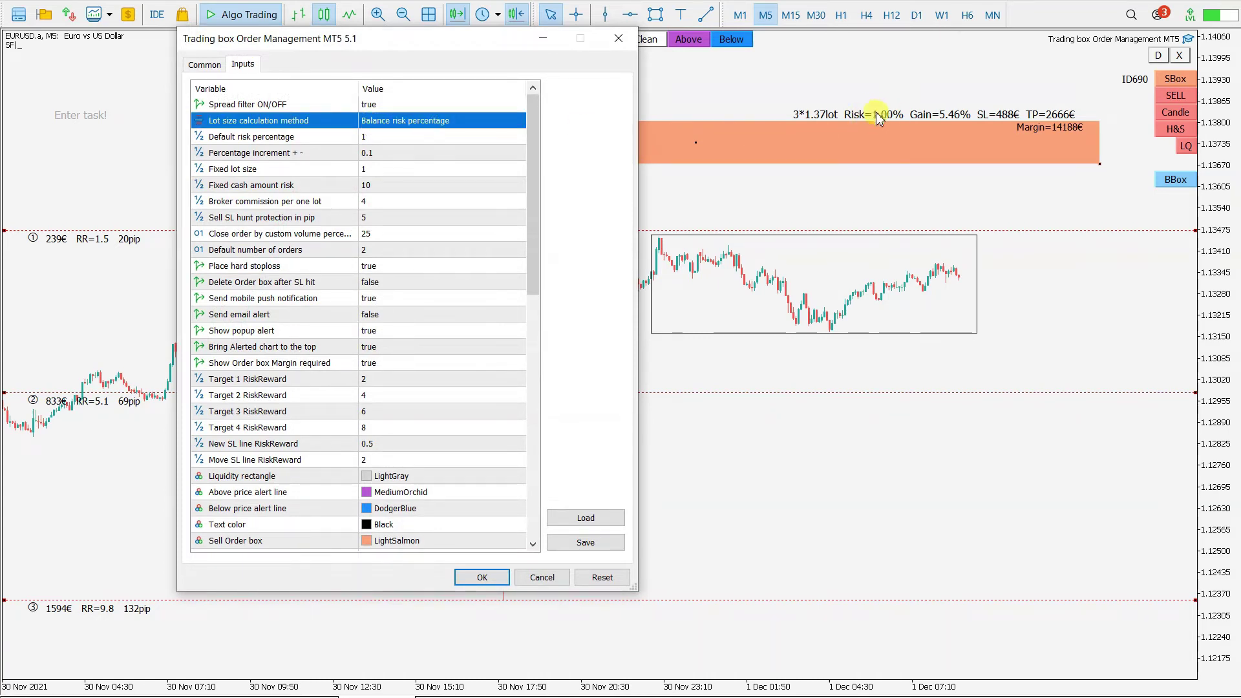
left_click(480, 122)
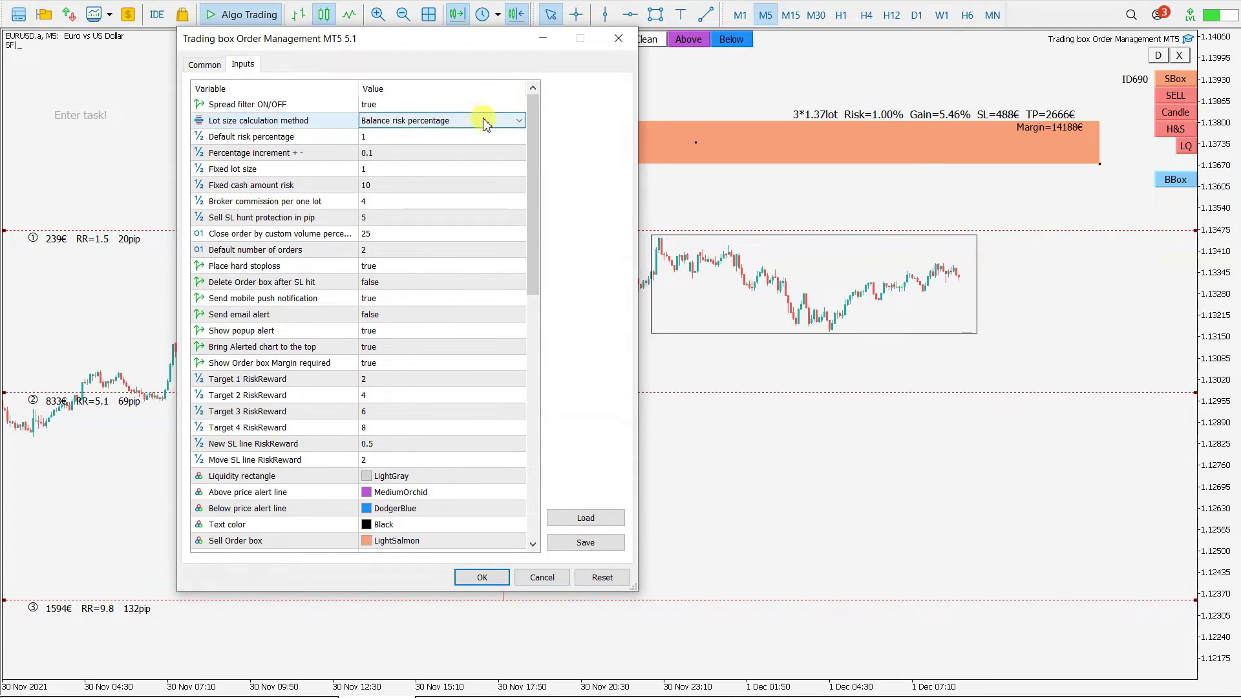
left_click(484, 121)
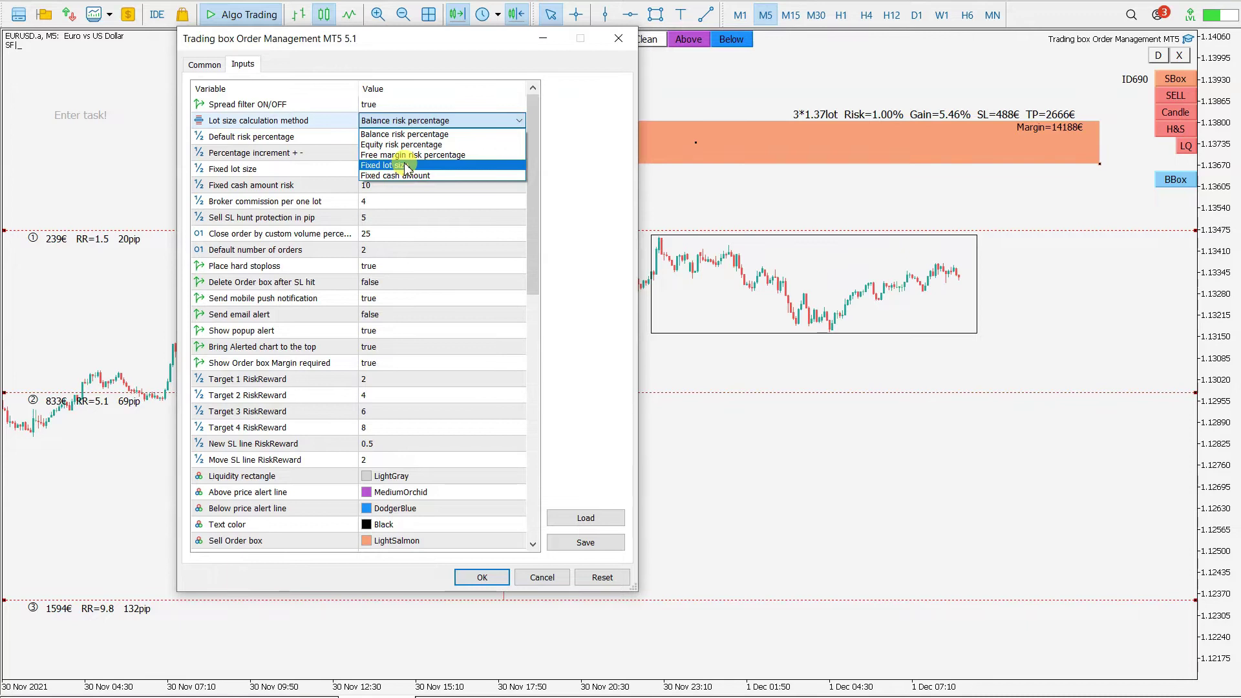
left_click(463, 118)
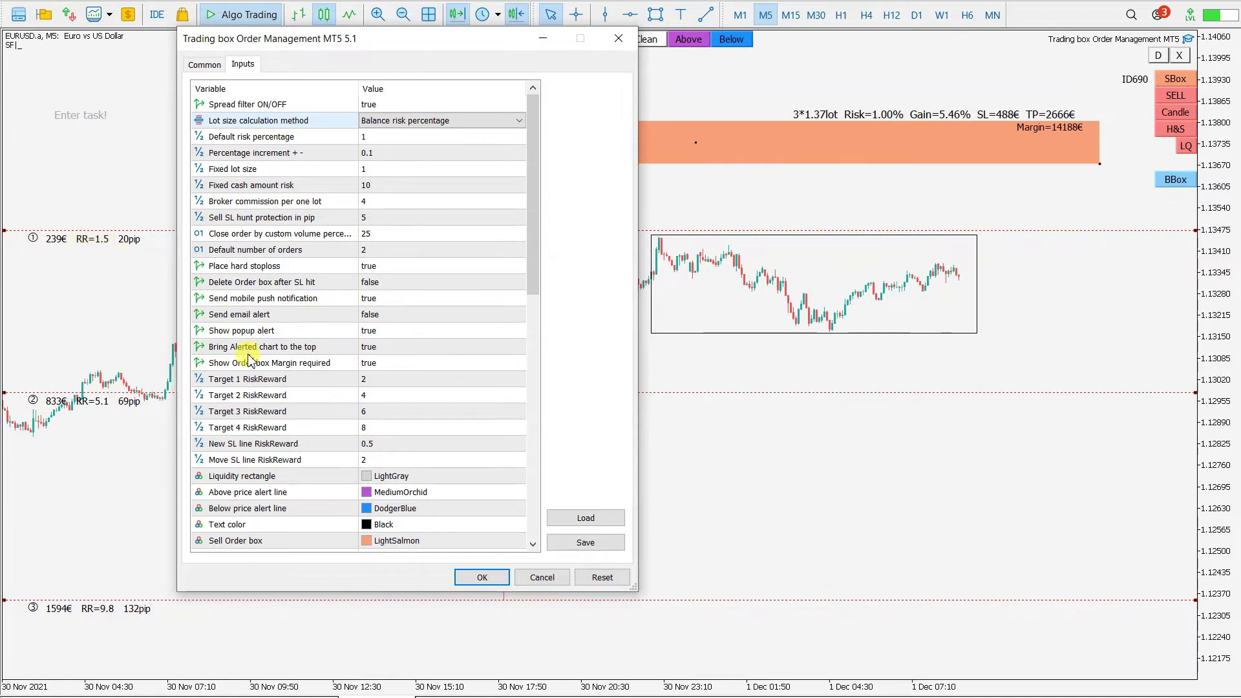
Review the default risk-reward settings for targets 1 to 4 in the expert's inputs.
left_click(371, 381)
left_click(372, 395)
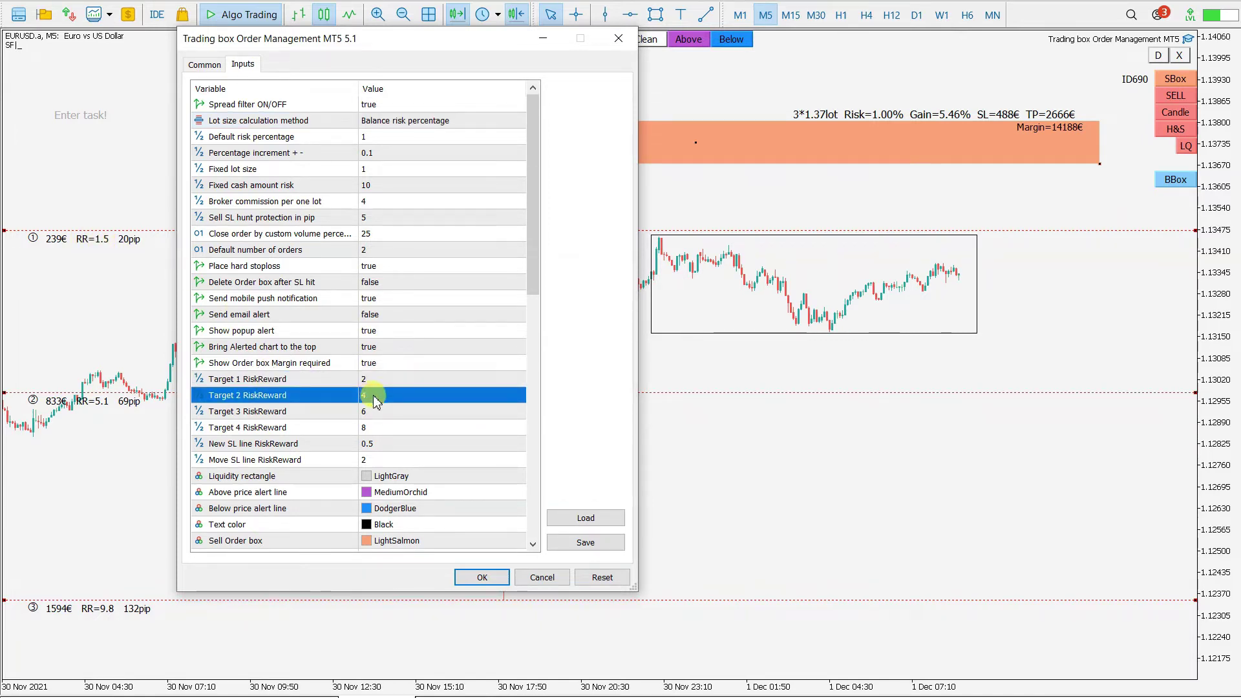
left_click(373, 411)
left_click(379, 426)
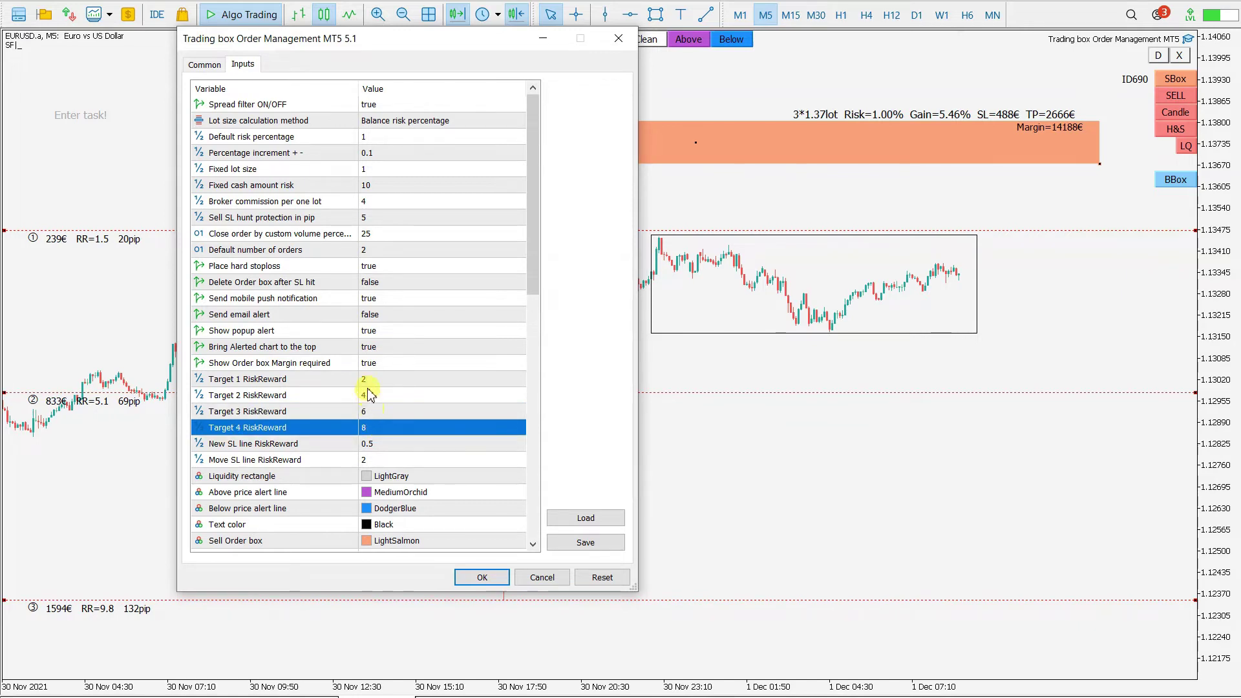
left_click(373, 382)
left_click(374, 396)
left_click(373, 411)
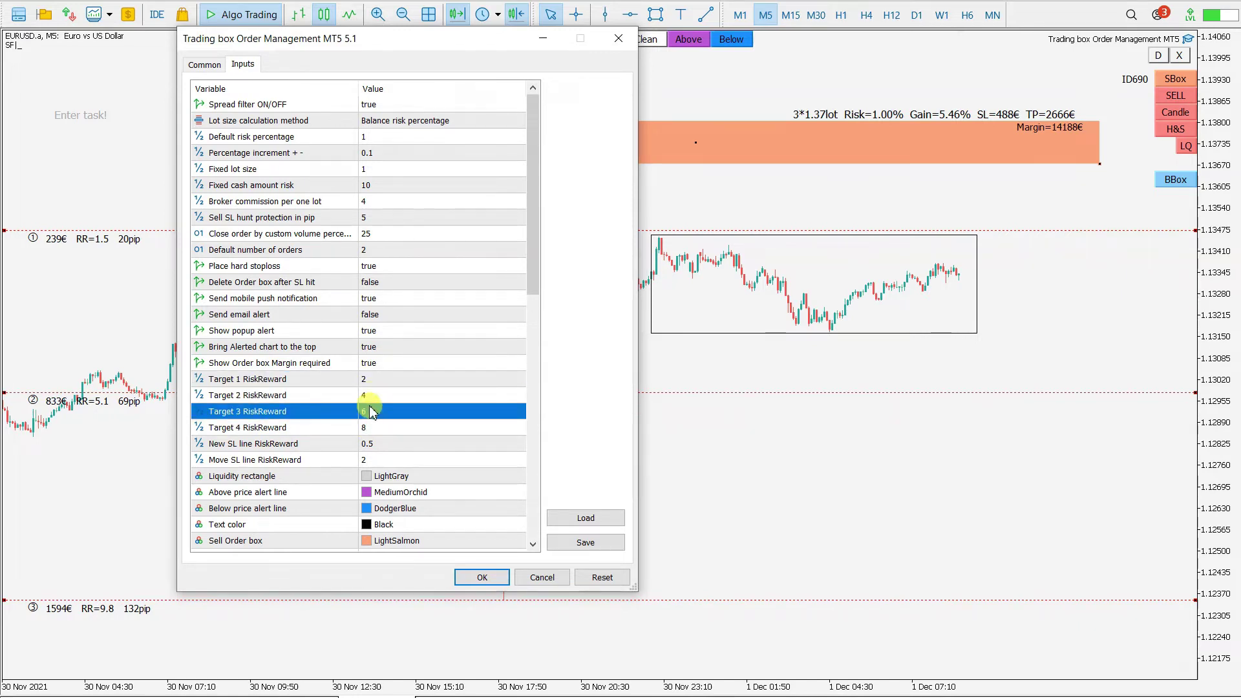
Look over target 4's risk-reward and the expert's remaining input parameters, and close the properties.
left_click(377, 428)
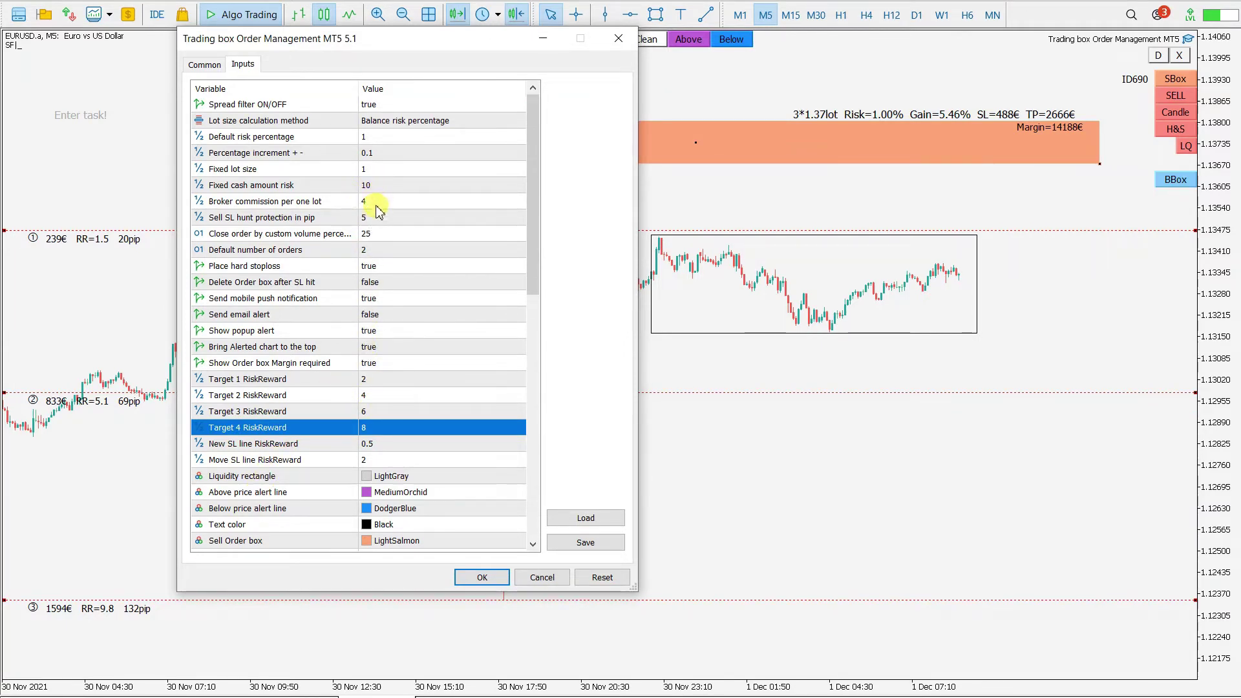
left_click_drag(534, 222, 488, 494)
left_click_drag(537, 388, 527, 123)
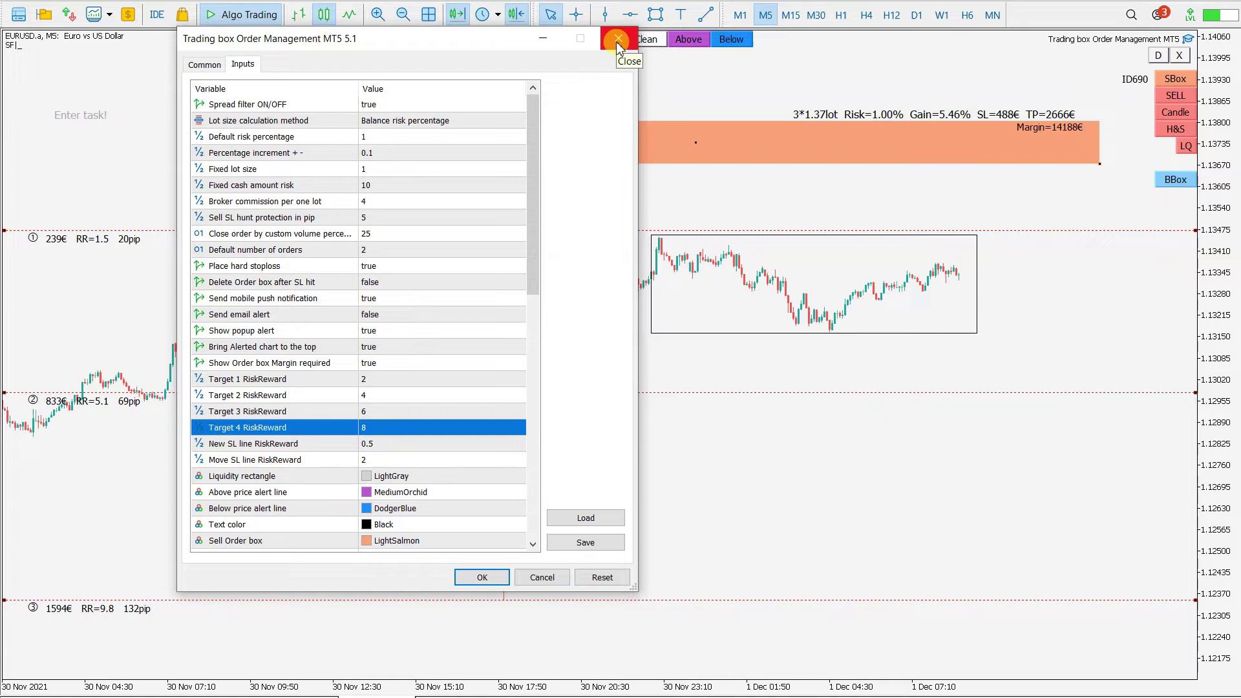
left_click(482, 577)
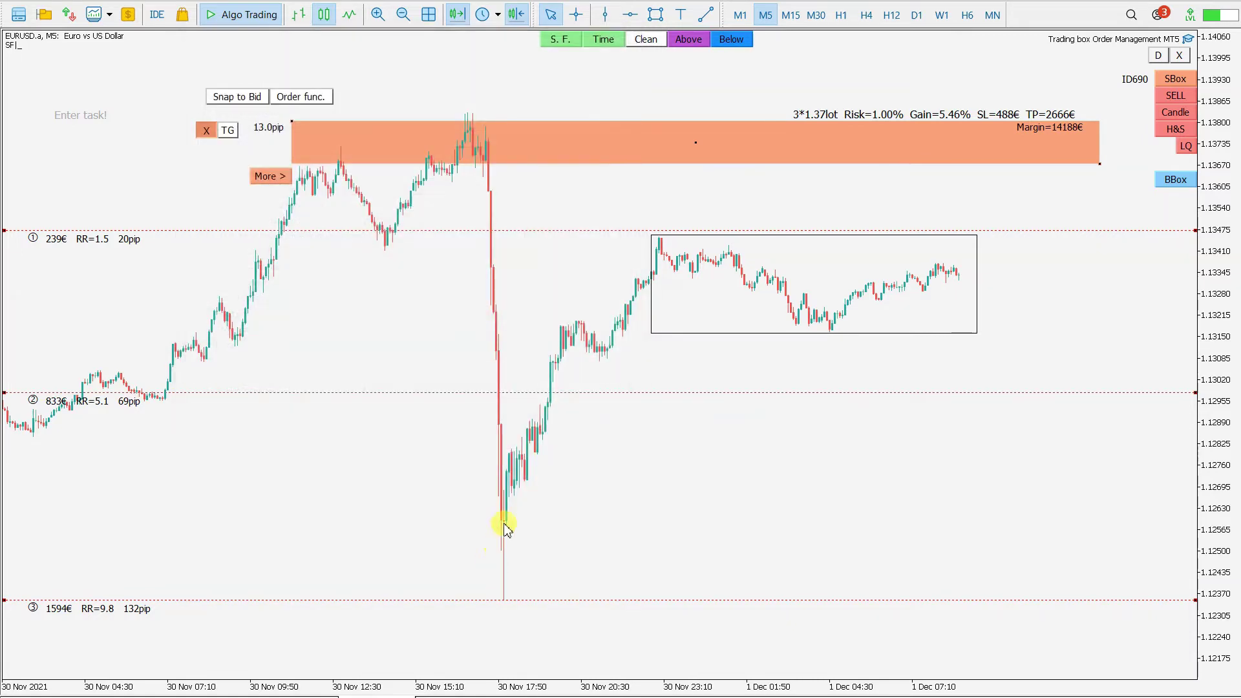
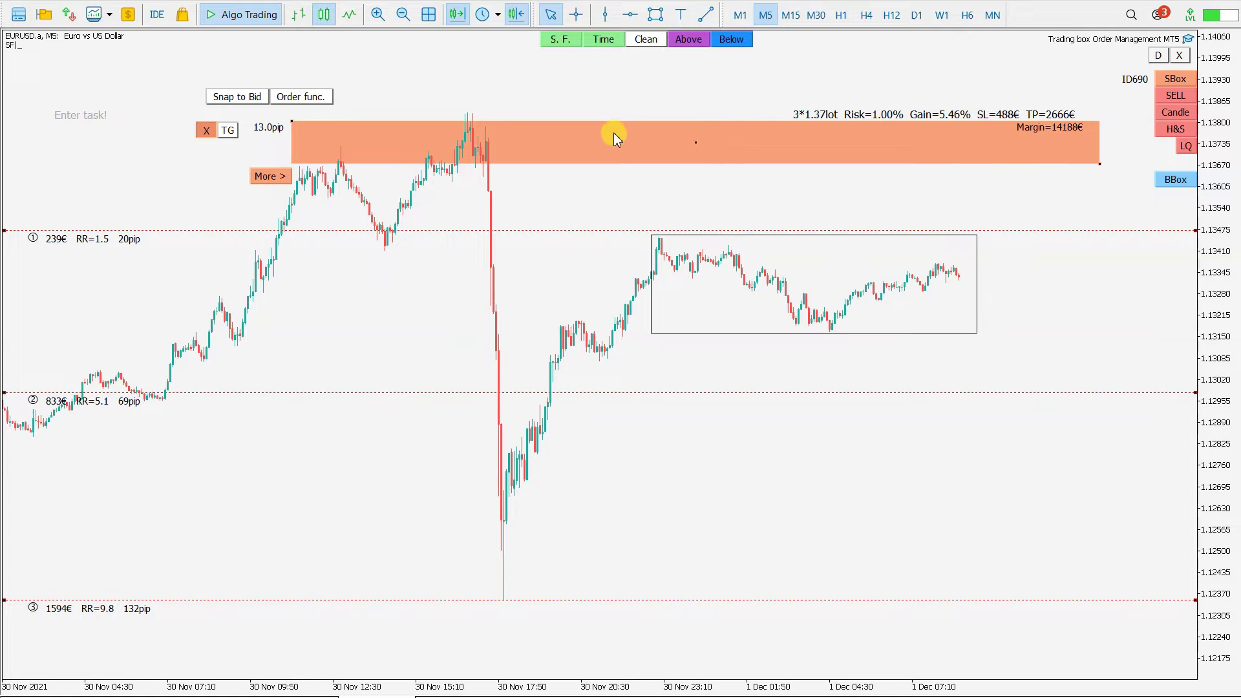
Place the sell box's limit order with its three targets through the order functions and dismiss the alert.
left_click(294, 96)
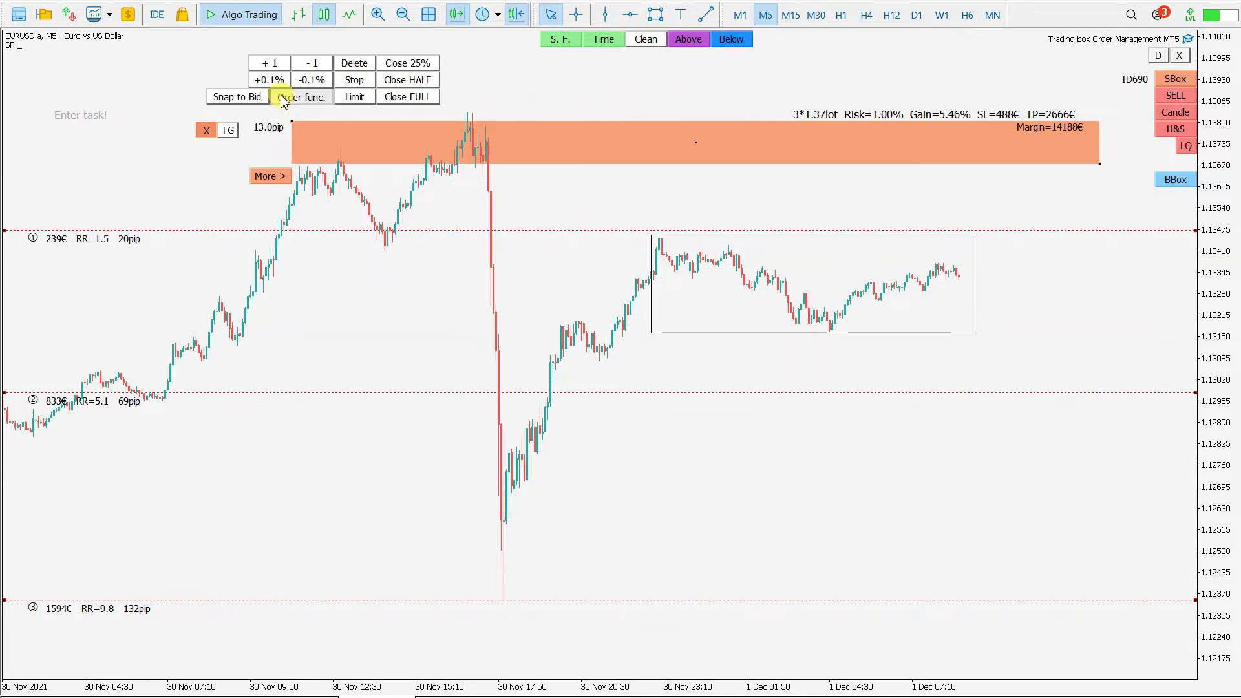
left_click(357, 97)
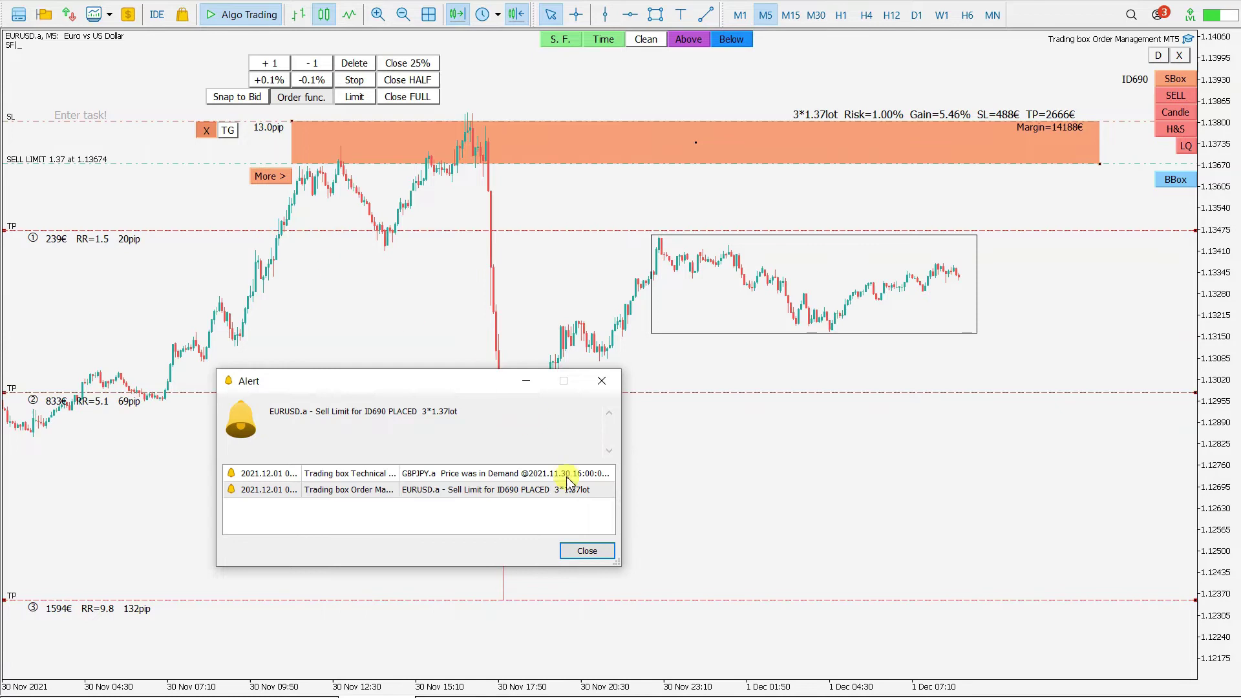
left_click(587, 551)
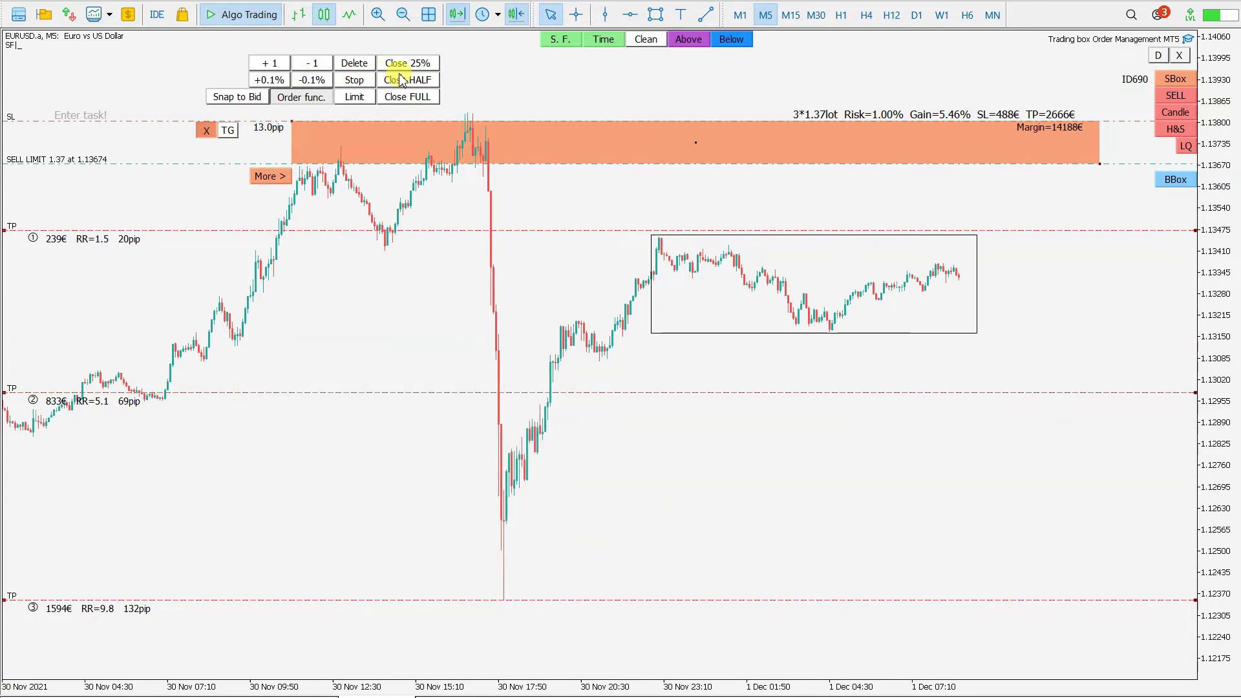
Delete the sell box's three pending orders, dismiss the alert and hide the order functions.
left_click(363, 69)
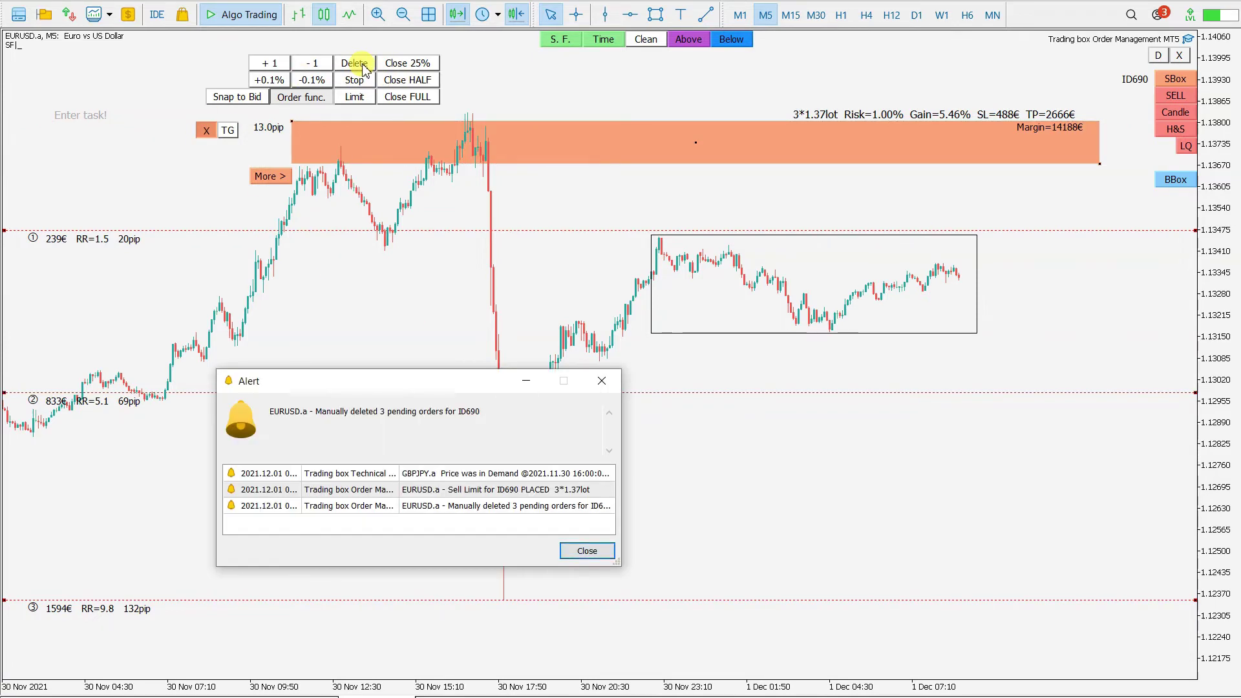
left_click(589, 551)
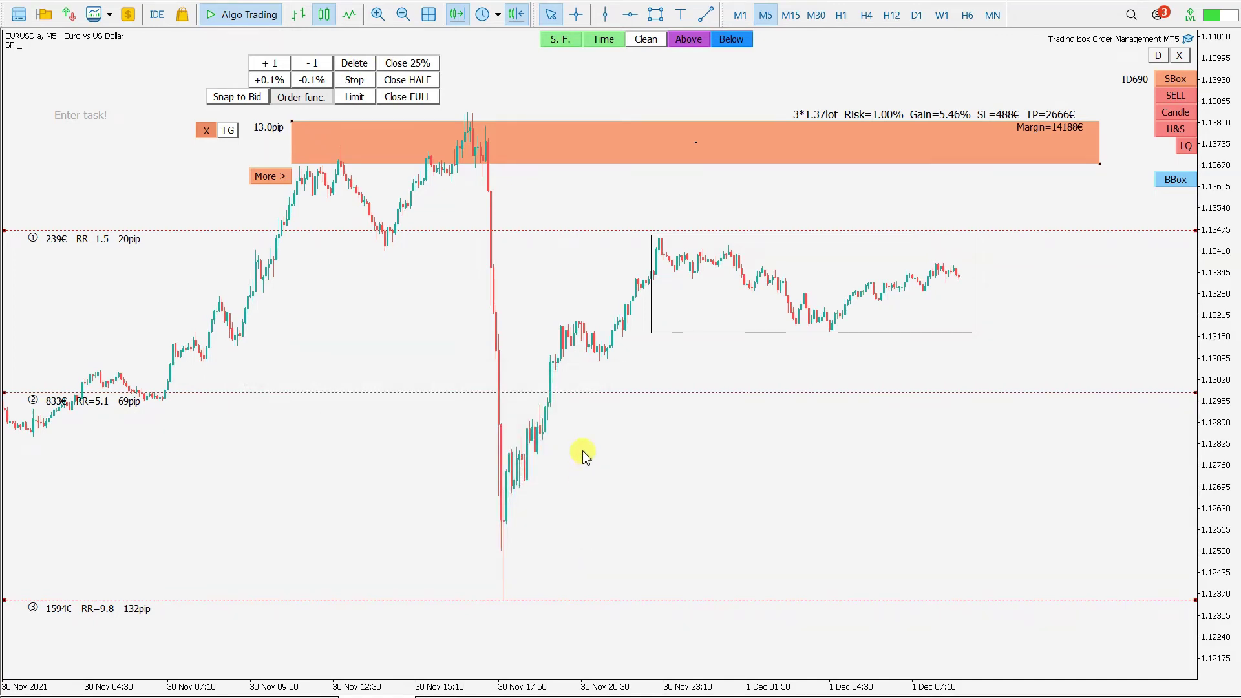
left_click(297, 101)
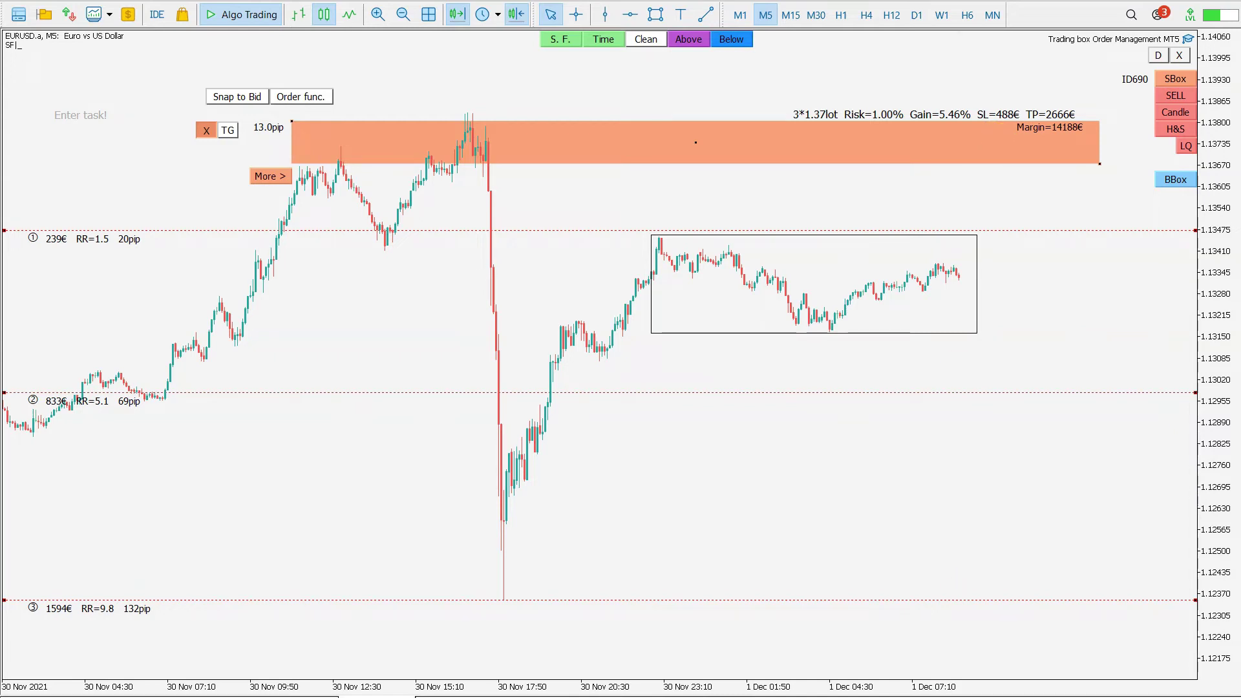
Sketch a freehand price path from the current price into the sell box, with arrows for breakout and reversal, and clear the sketch.
left_click_drag(959, 270, 985, 167)
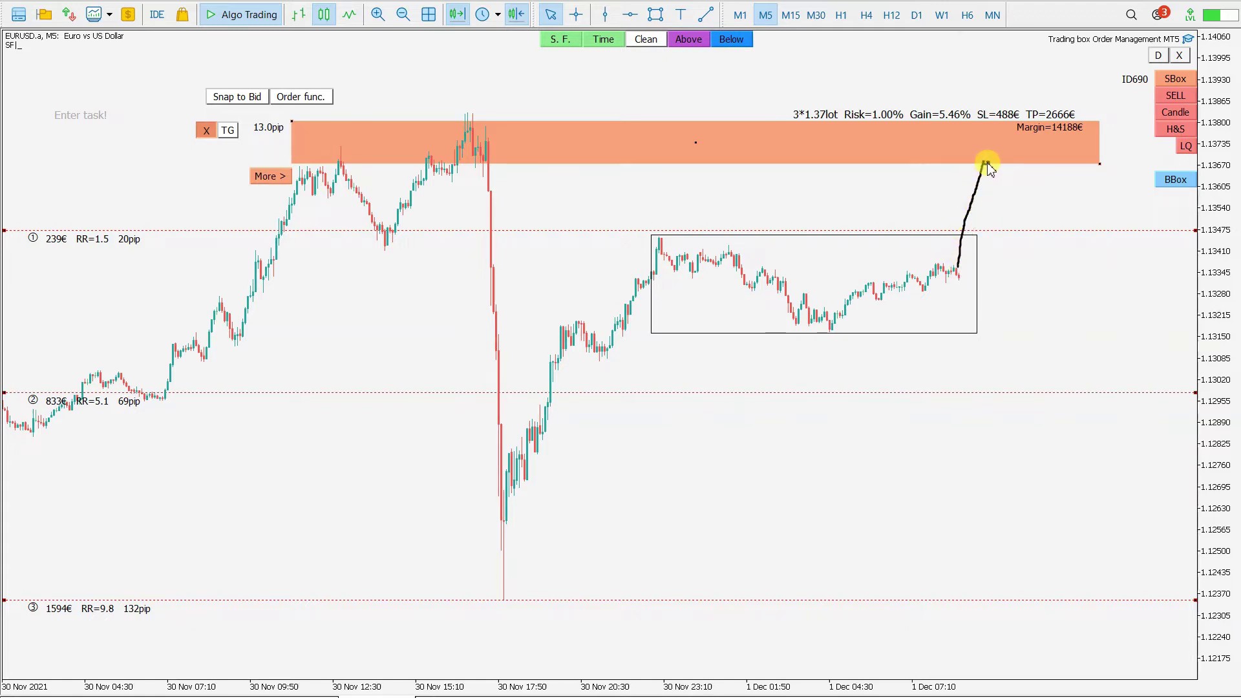
mouse_move(986, 166)
left_mouse_down()
mouse_move(983, 83)
mouse_move(1009, 74)
left_mouse_up()
mouse_move(987, 162)
left_mouse_down()
mouse_move(988, 147)
mouse_move(1030, 230)
mouse_move(1031, 214)
left_mouse_up()
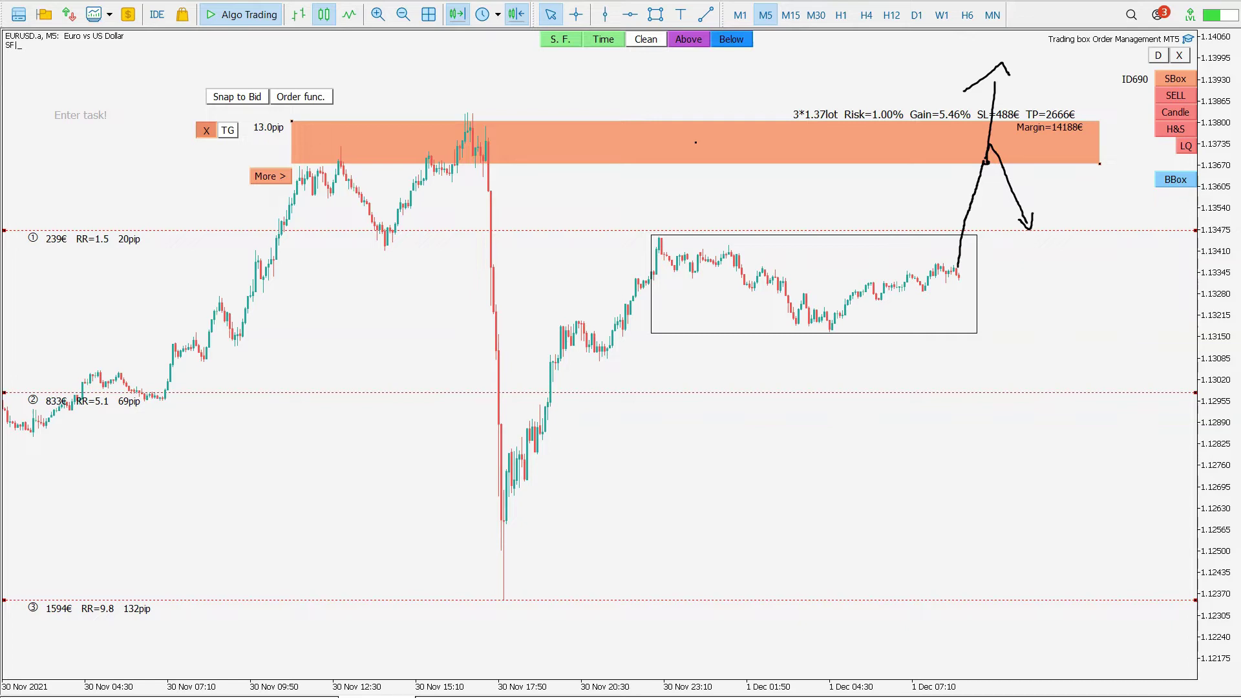
key("Escape")
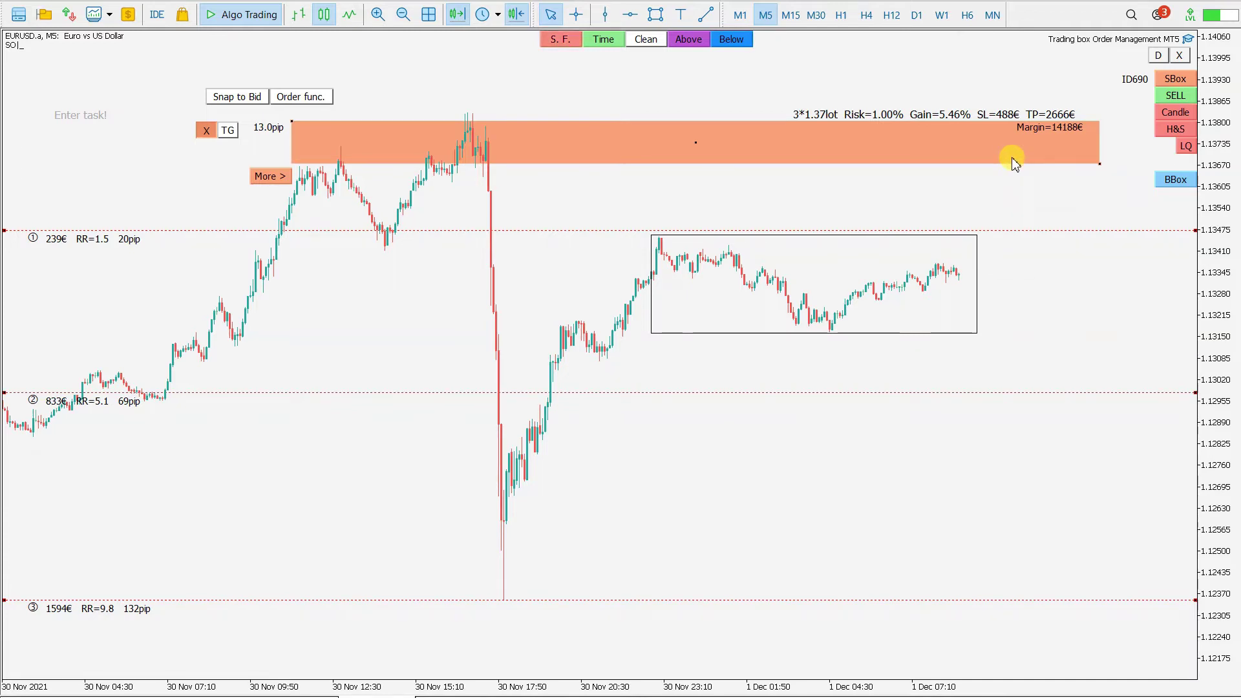
Set the spread filter to 0.1 pip and hide its settings.
left_click(562, 44)
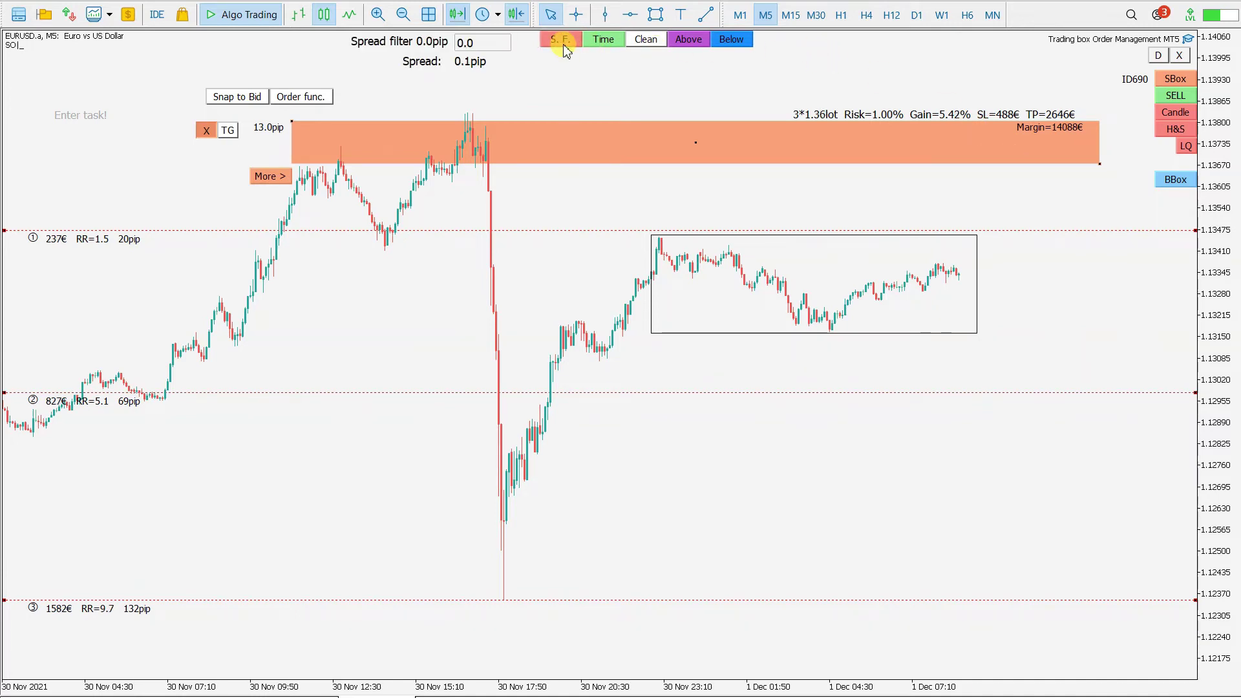
left_click(486, 44)
type("0")
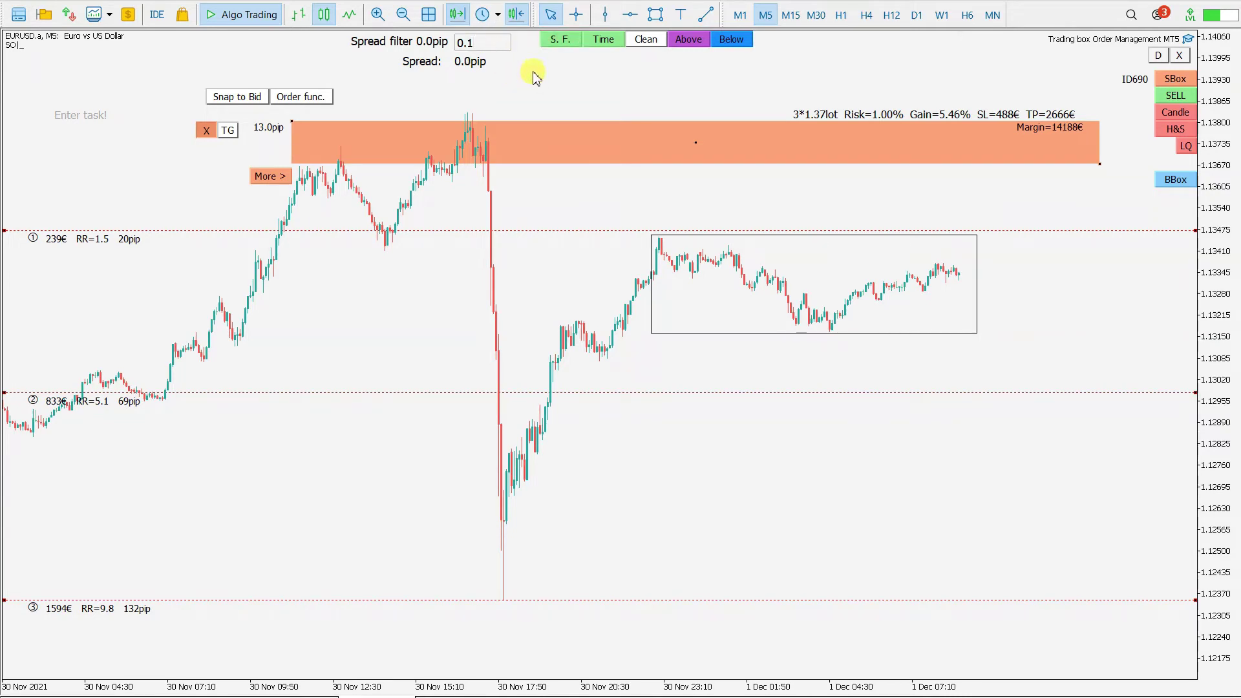
left_click(603, 40)
left_click(555, 43)
Show the time filter settings and set the news filter to run from 10:29 to 12:22.
left_click(601, 40)
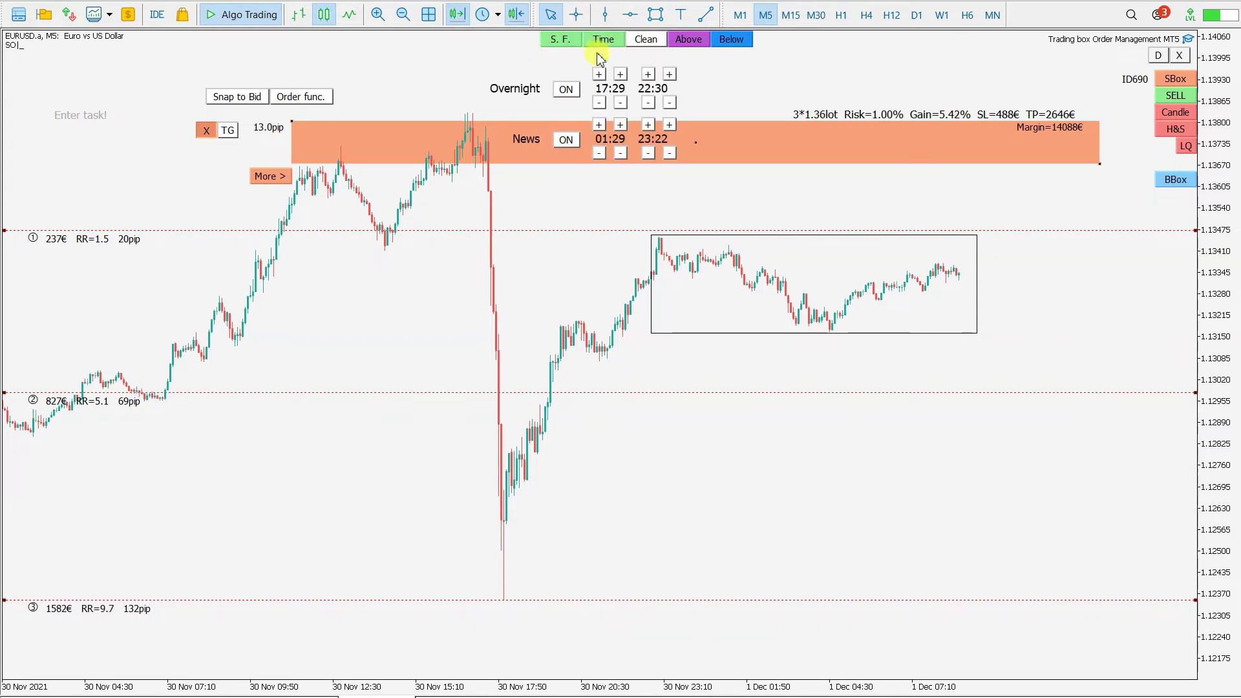
left_click(566, 89)
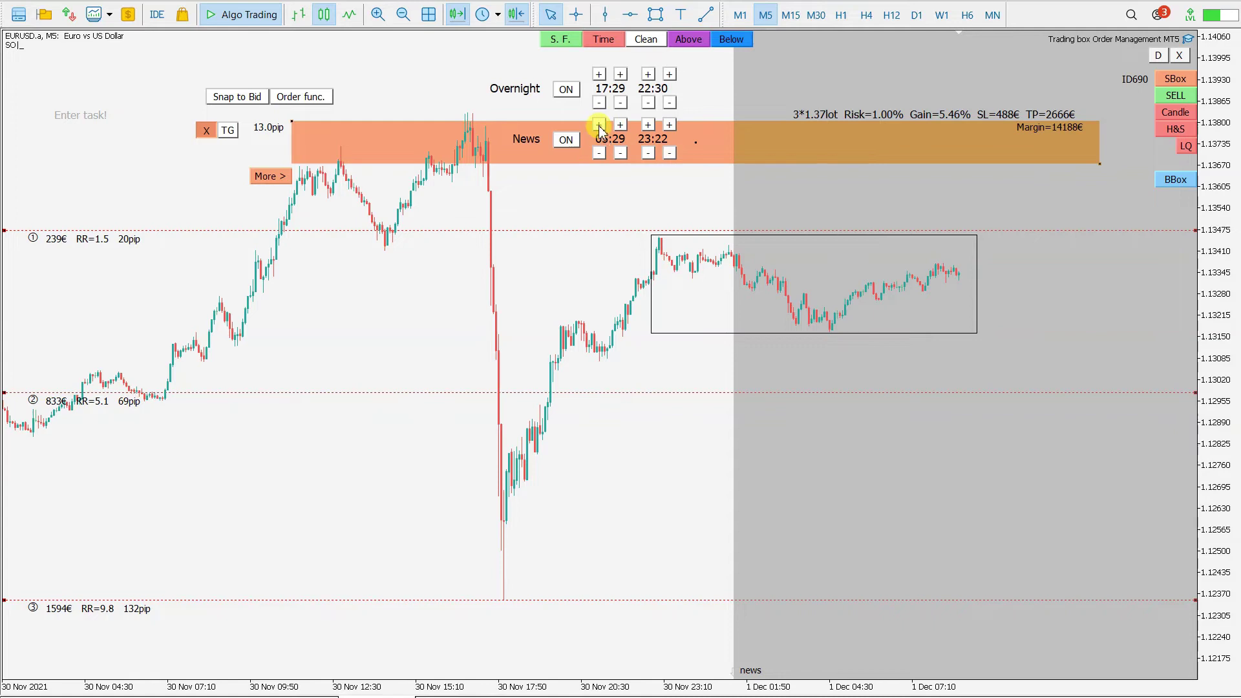
left_click(599, 125)
left_click(599, 125)
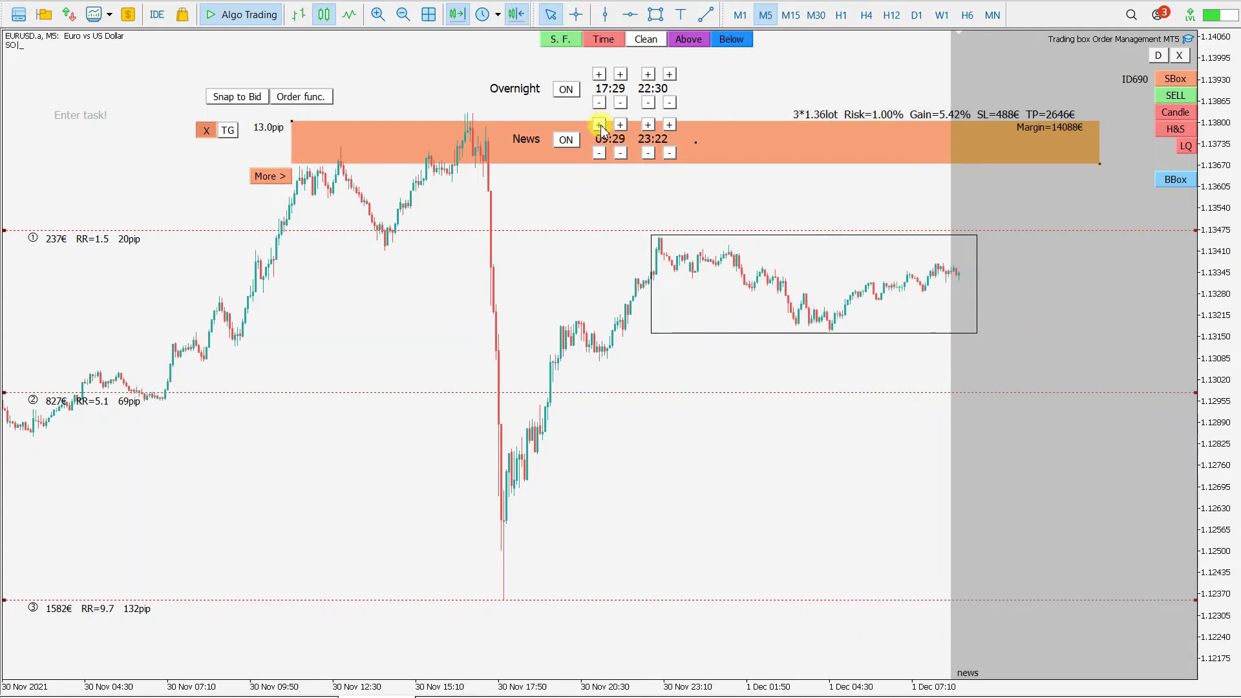
left_click(599, 124)
left_click(599, 125)
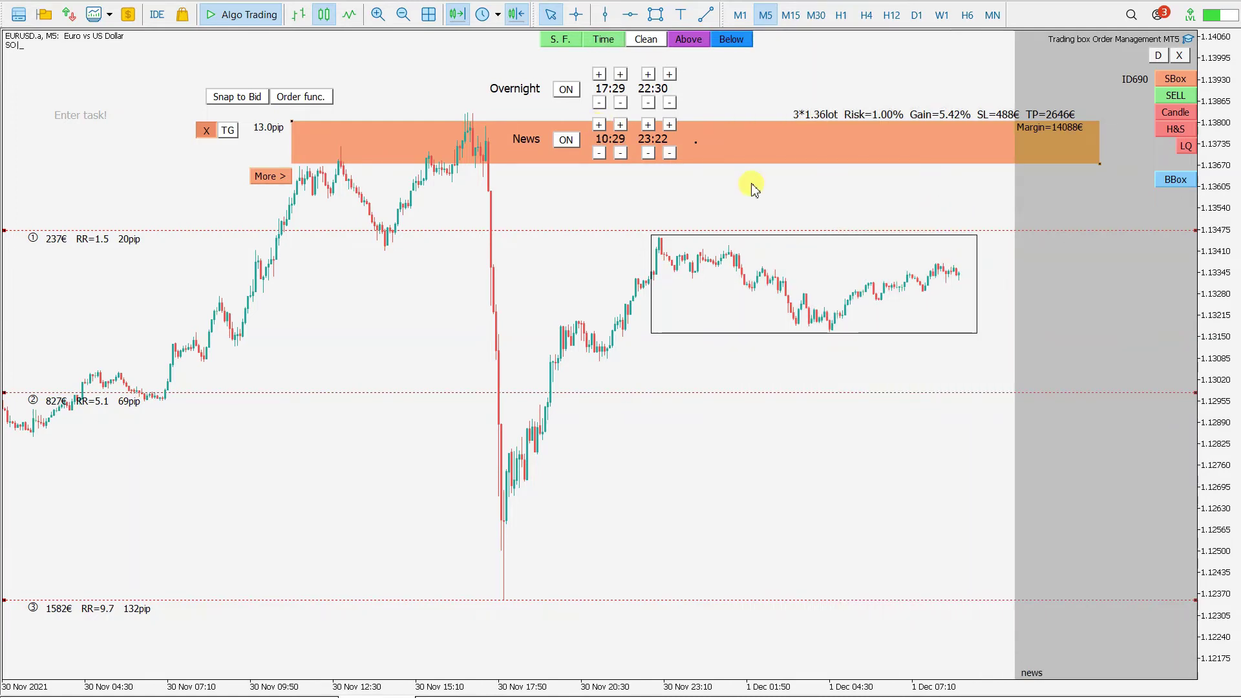
left_click(648, 153)
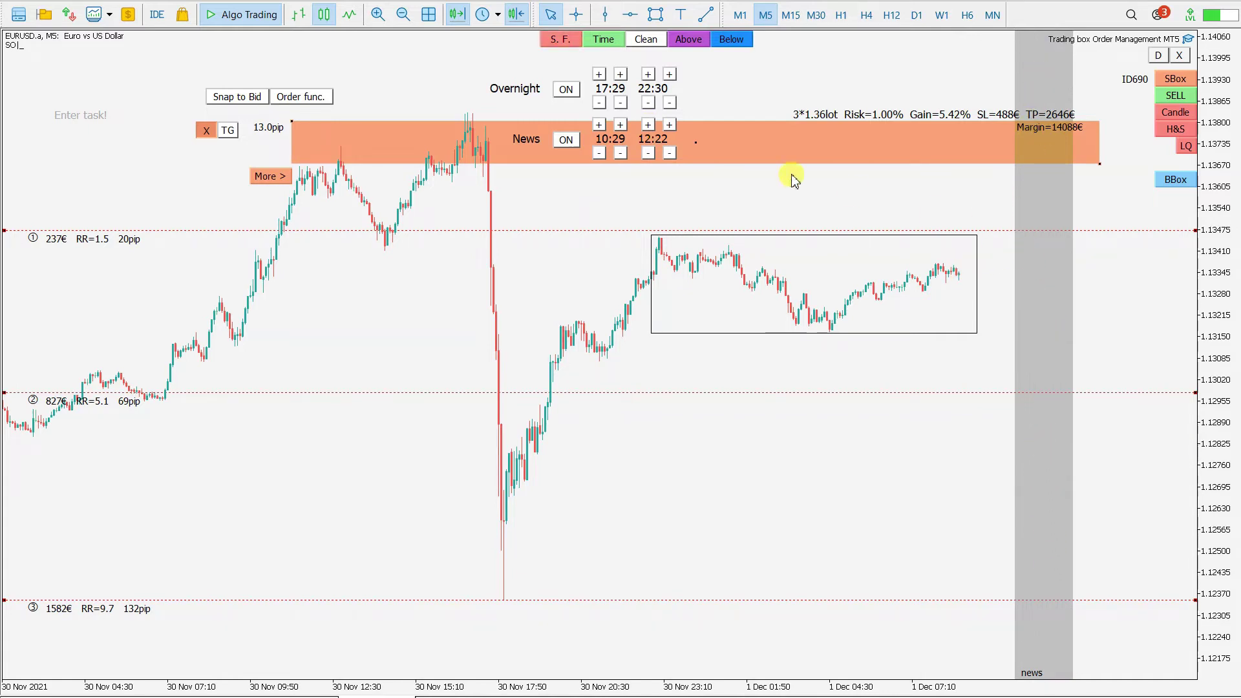
Switch the news time filter off, hide the time settings and deactivate SELL.
left_click(566, 140)
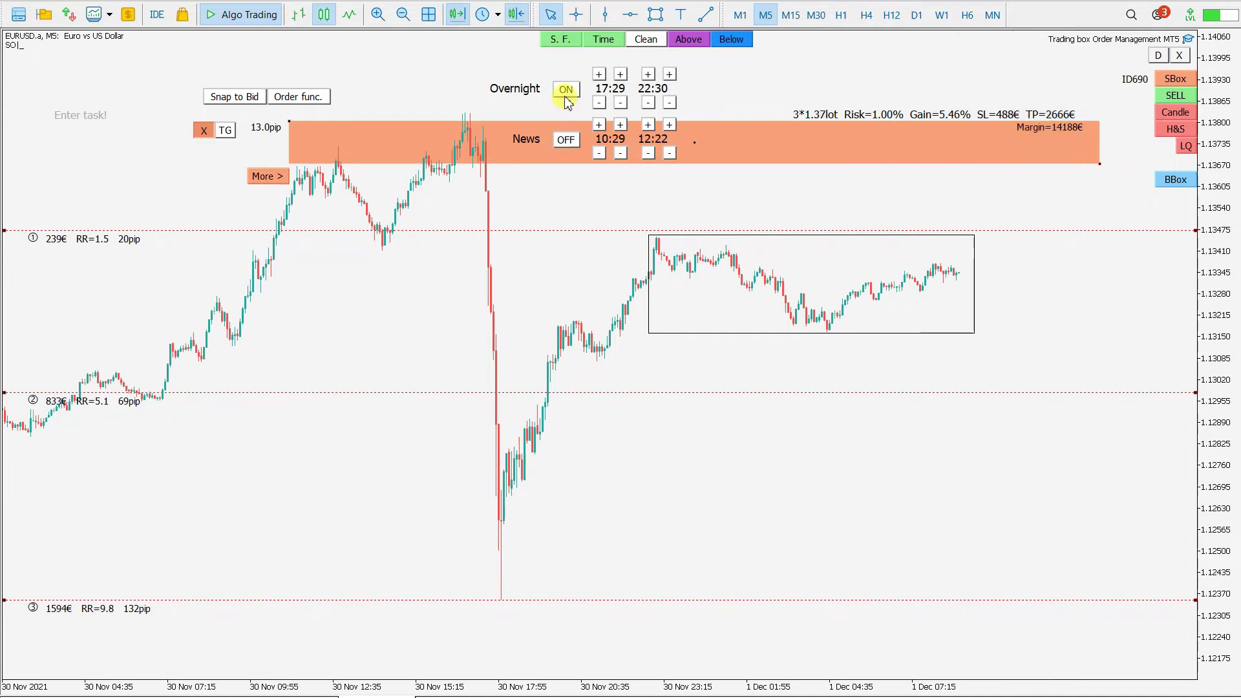
left_click(614, 41)
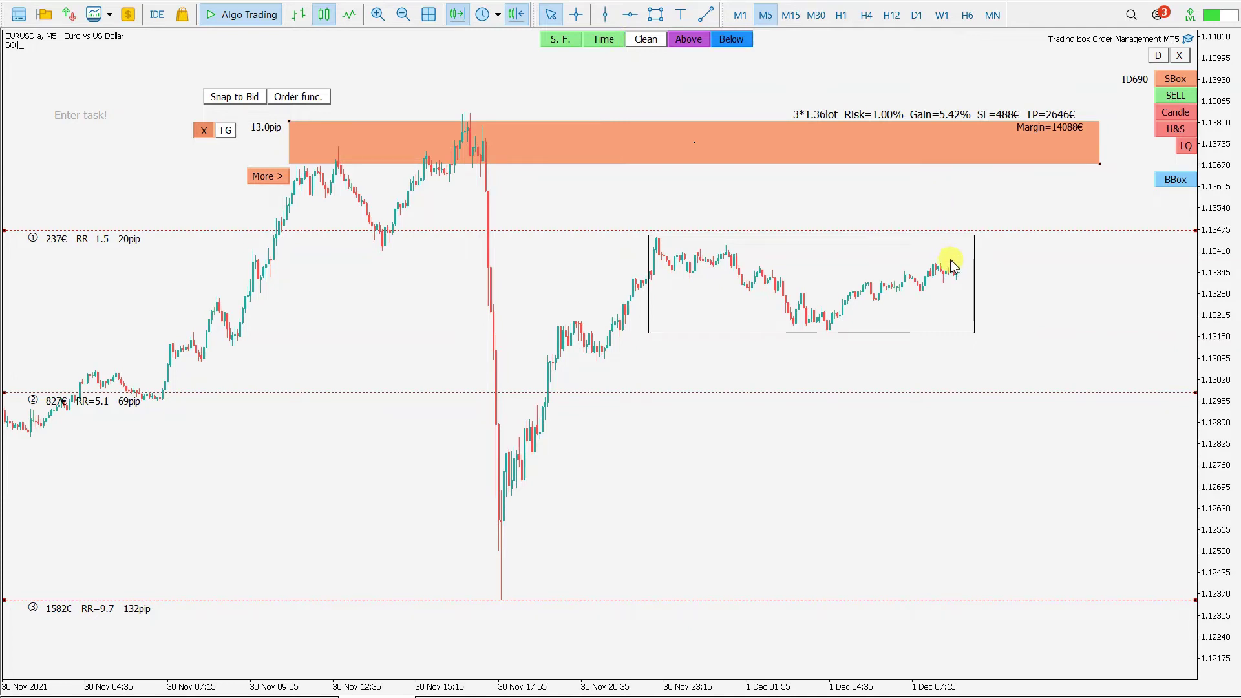
mouse_move(947, 276)
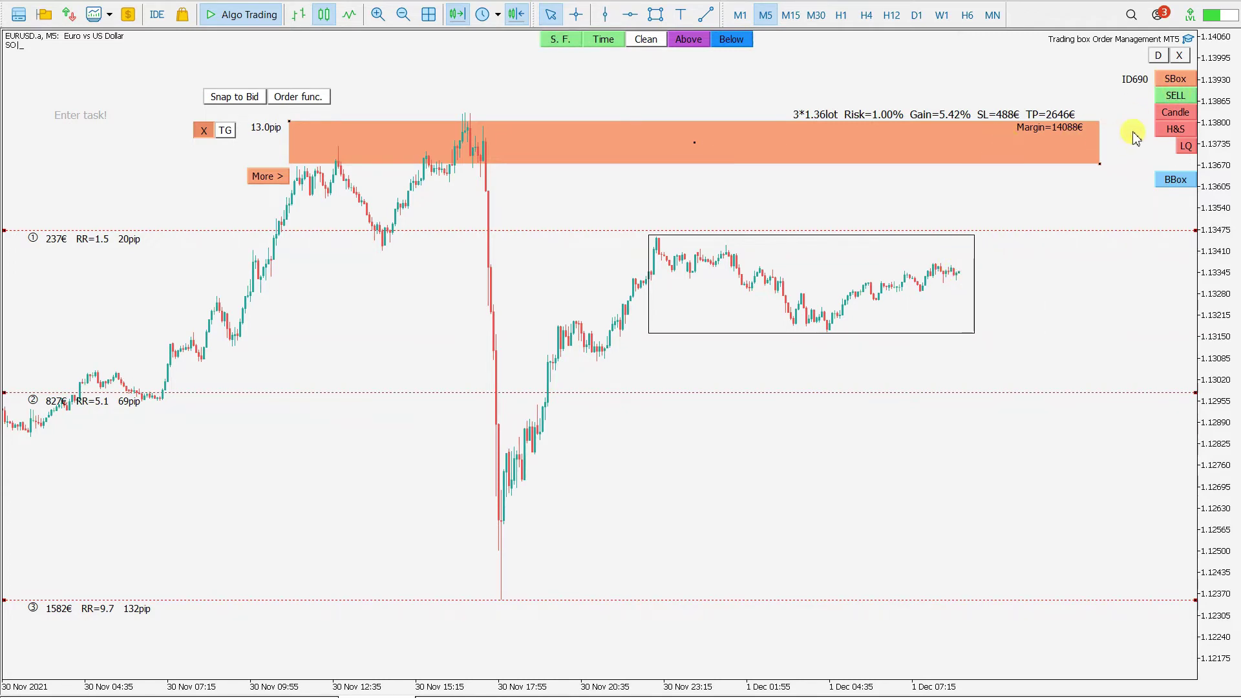
left_click(1175, 95)
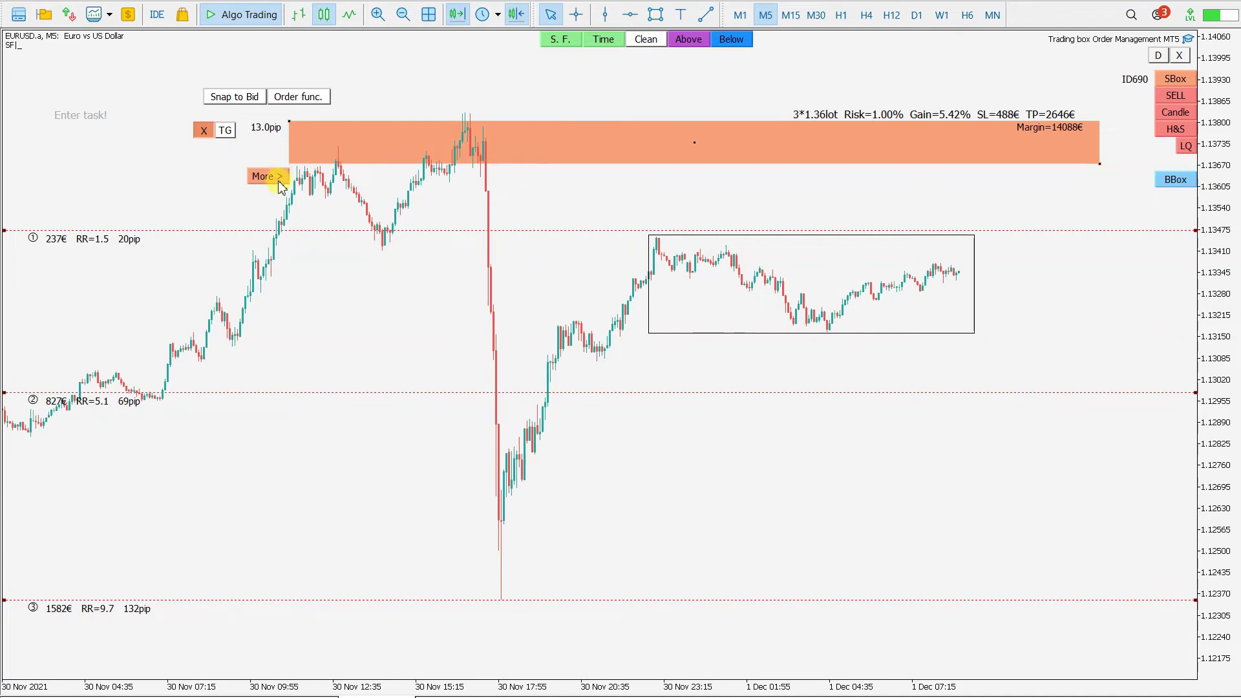
Activate Reversal BO for the sell box and lower its breakout line slightly within the box.
left_click(282, 187)
left_click(255, 262)
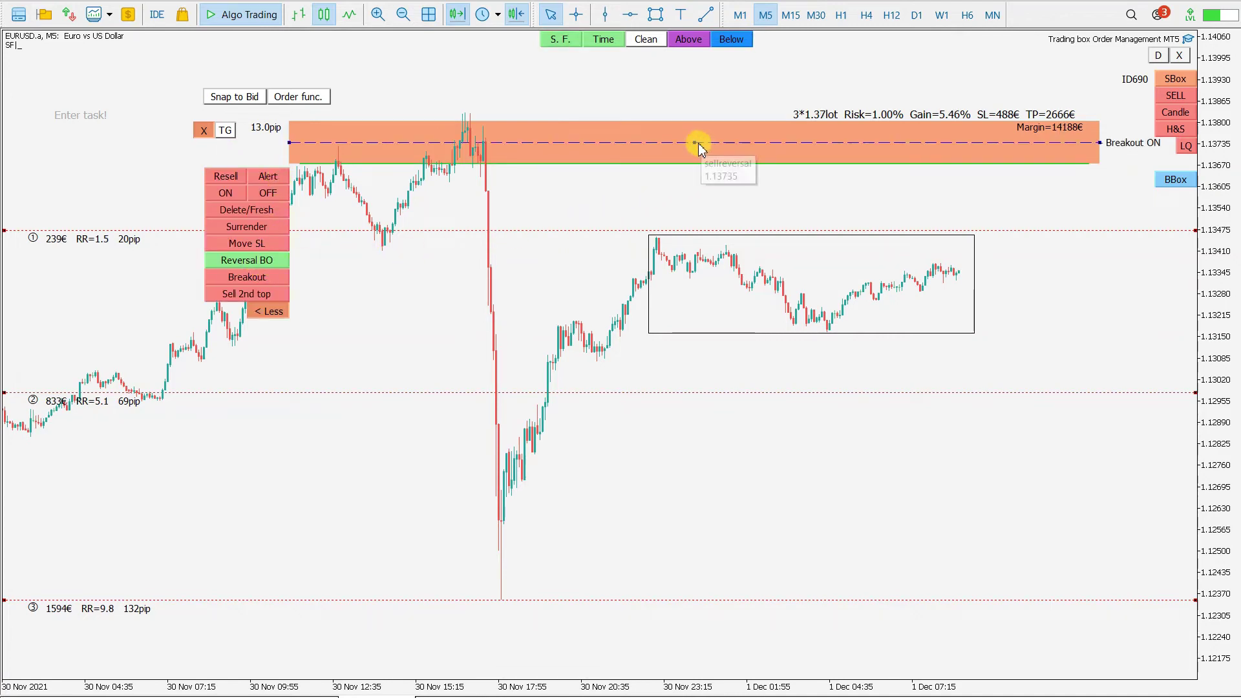
left_click_drag(695, 143, 694, 153)
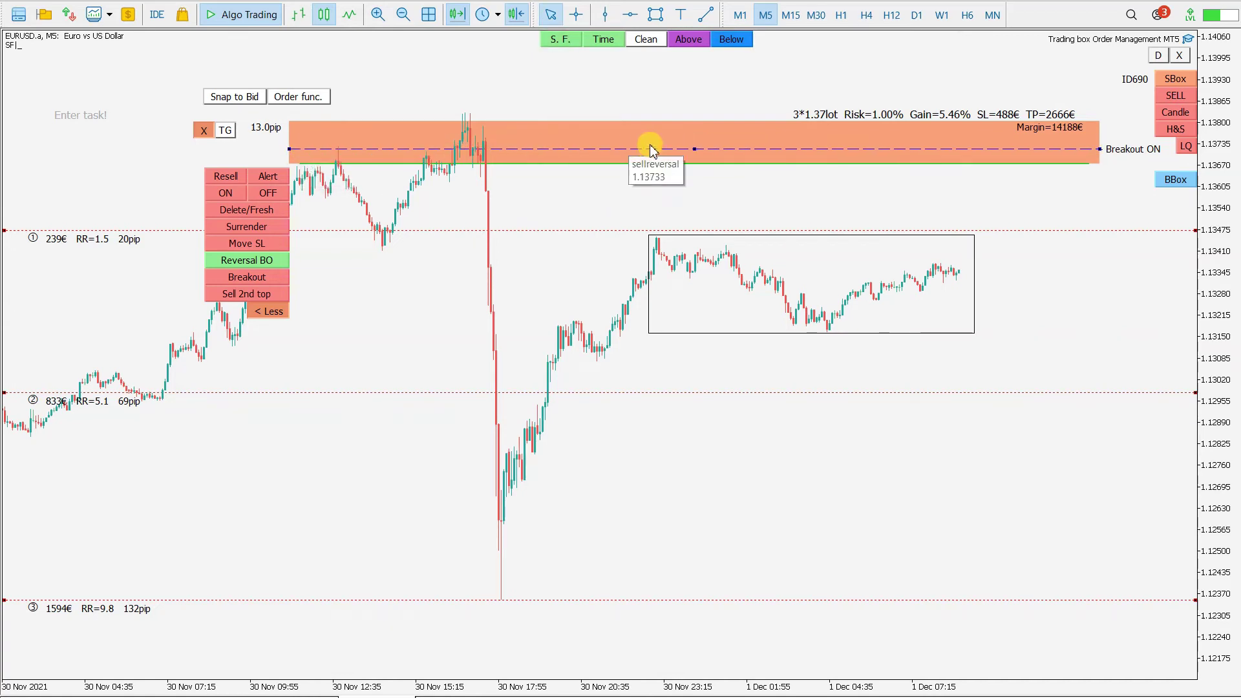
left_click(693, 150)
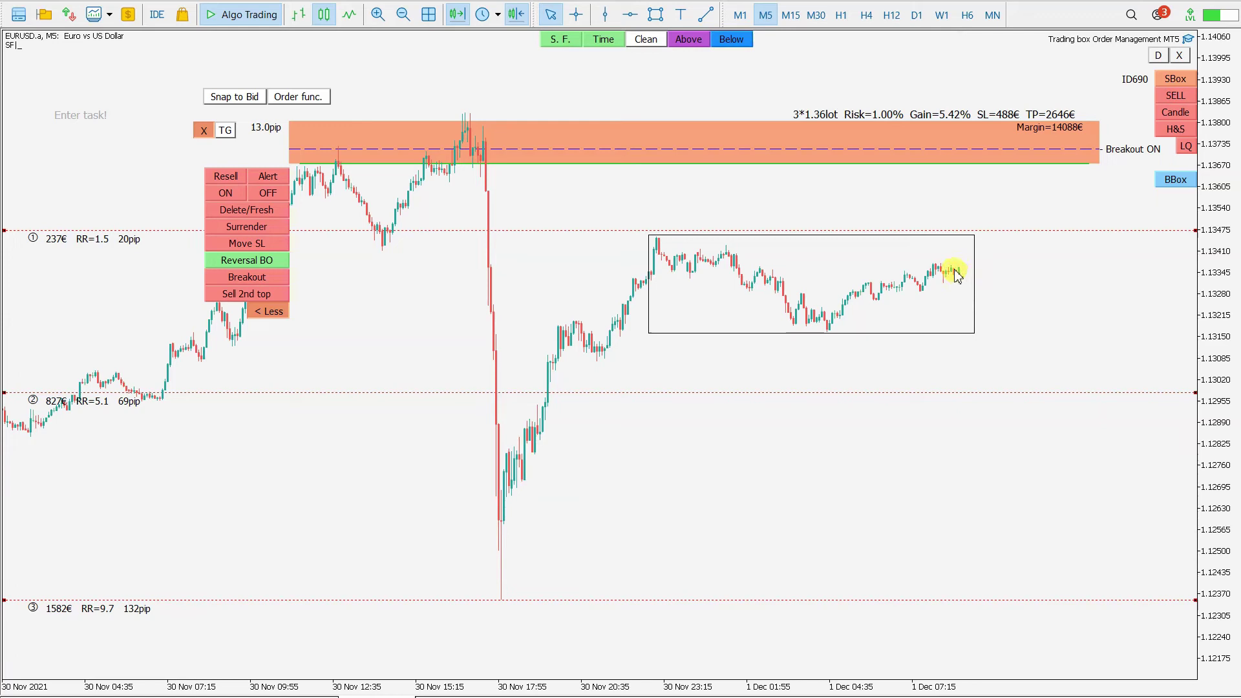
Sketch price rising from the latest candle into the sell box, with a reversal below entry and an alternative break above.
left_click_drag(964, 263, 1007, 138)
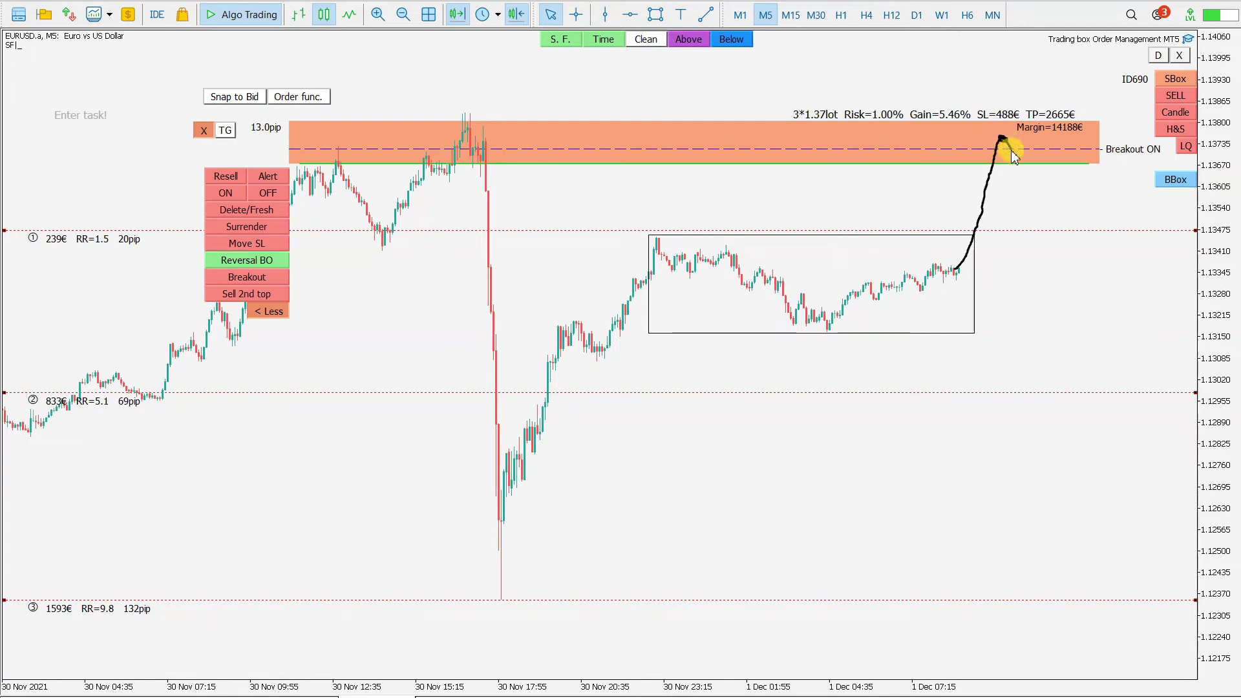
left_click_drag(1003, 138, 1015, 167)
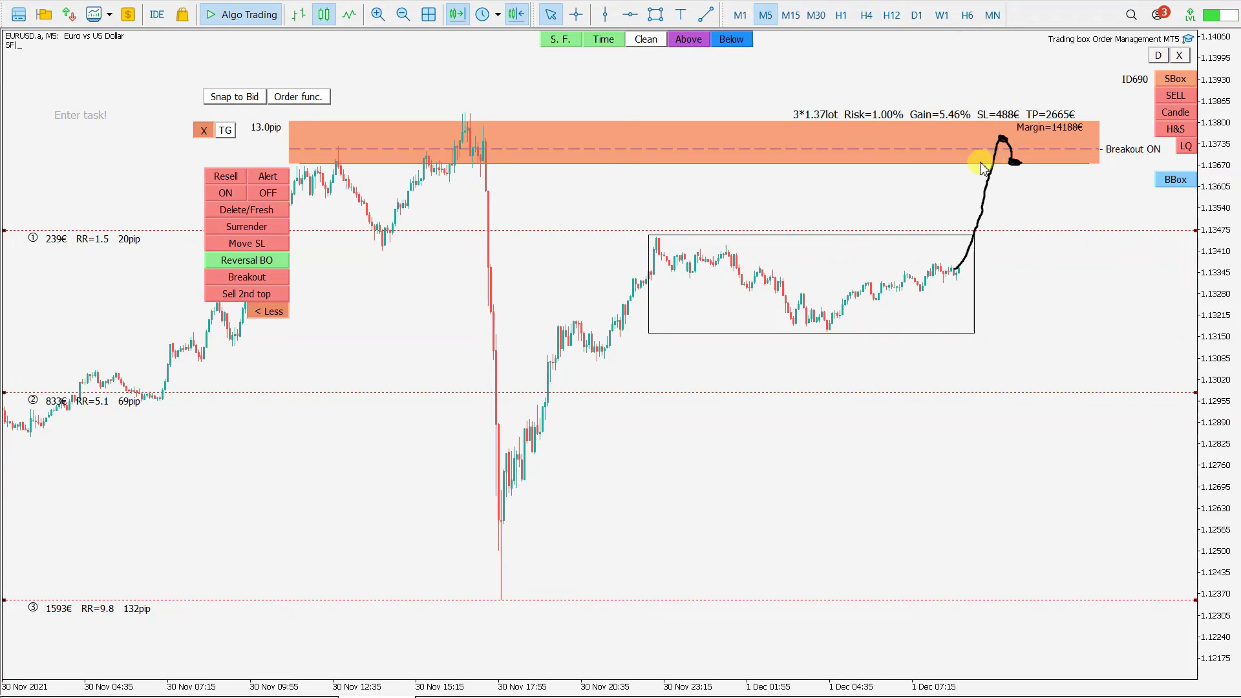
mouse_move(994, 162)
left_mouse_down()
mouse_move(997, 173)
mouse_move(1009, 90)
left_mouse_up()
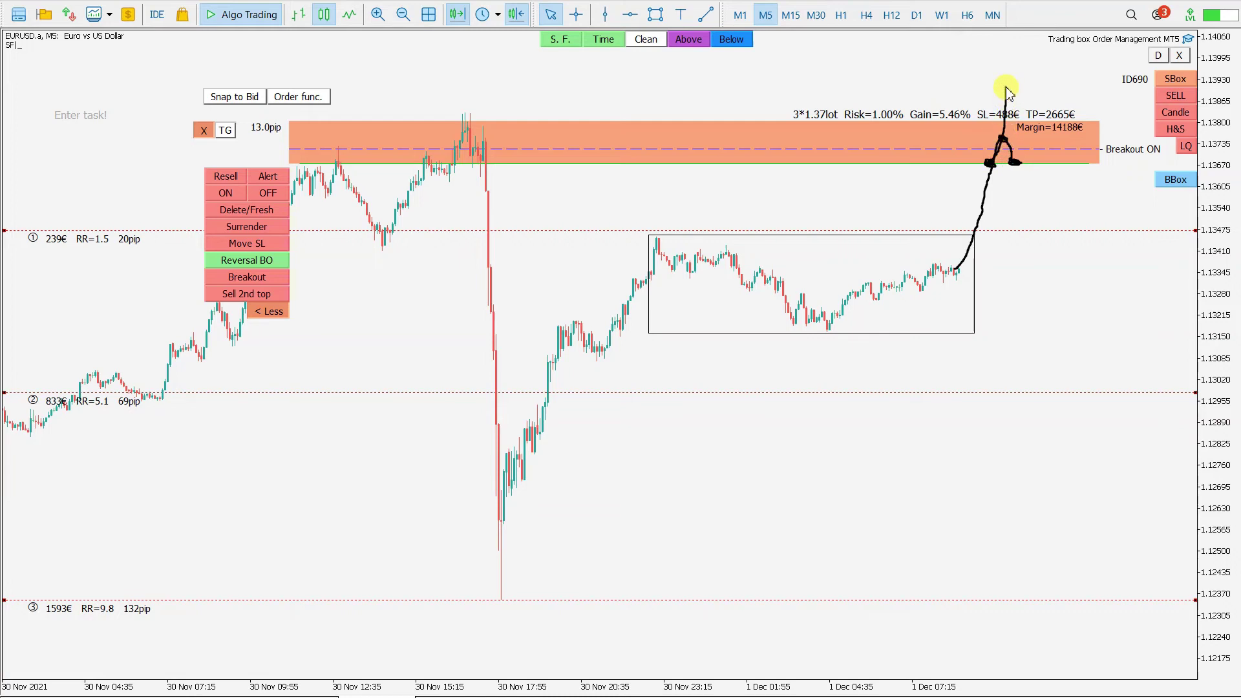
mouse_move(928, 155)
left_mouse_down()
mouse_move(968, 134)
mouse_move(965, 151)
mouse_move(1004, 146)
left_mouse_up()
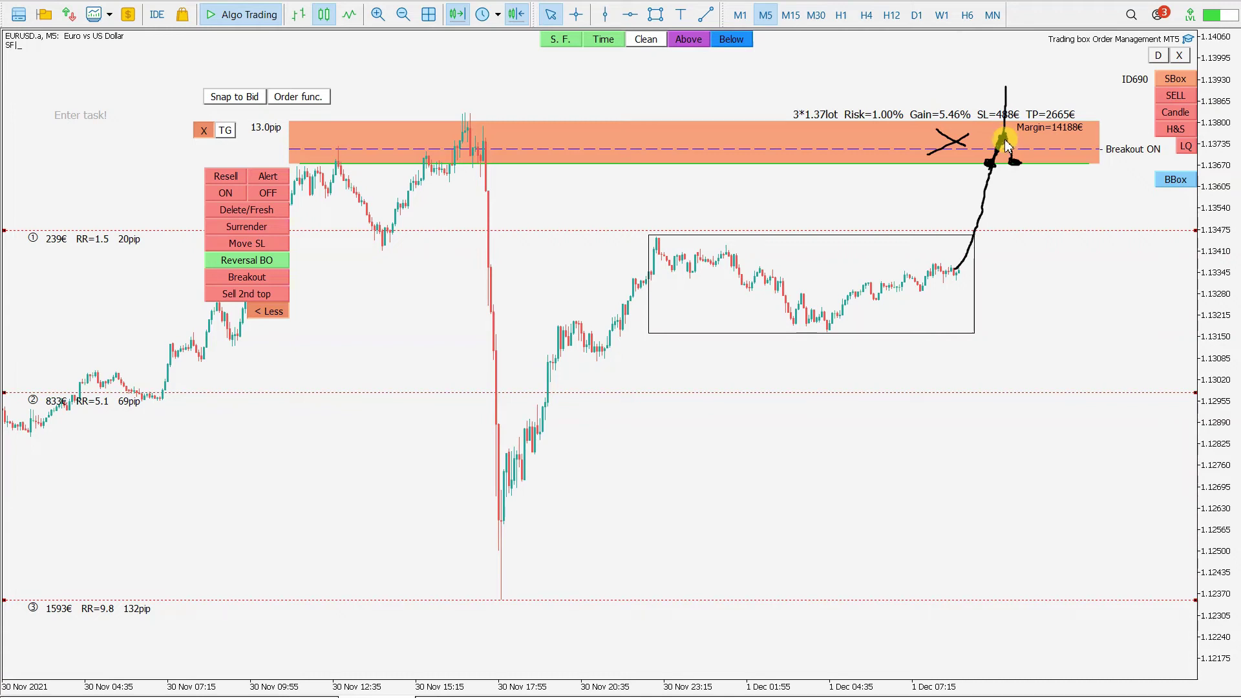
left_click_drag(1005, 141, 1016, 161)
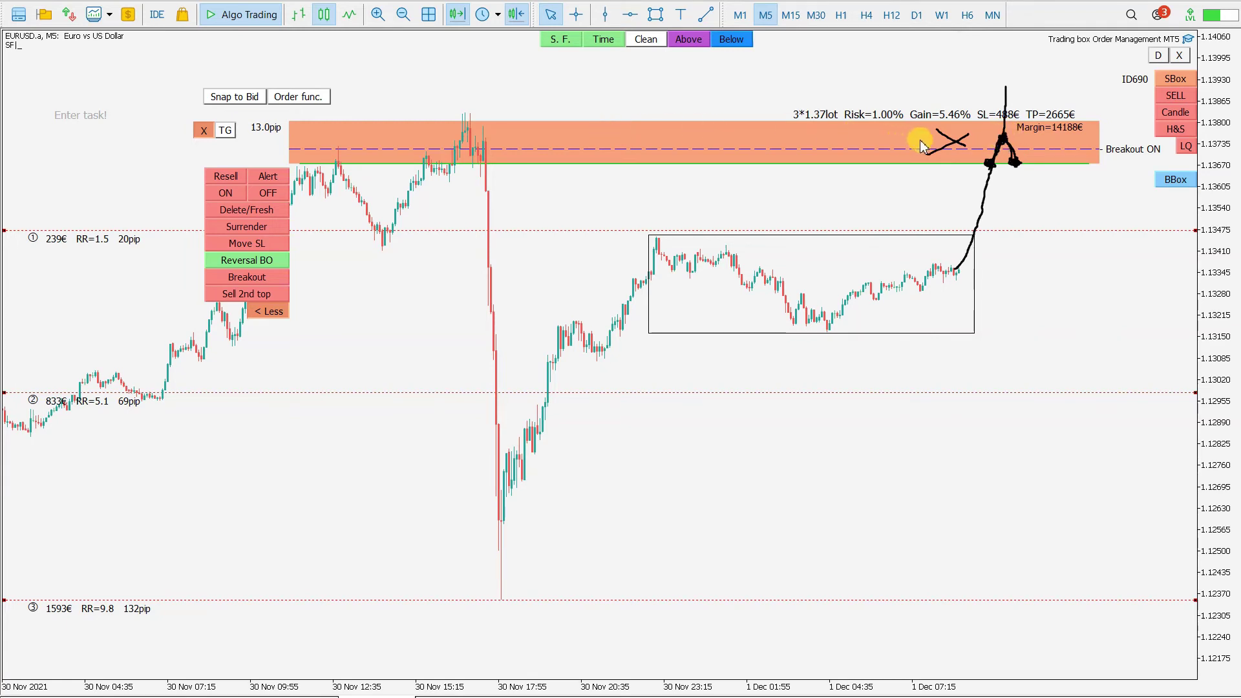
Sketch the breakout level across the box and the price falling to target 1, mark targets 2 and 3, and clear the annotations.
left_click_drag(701, 144, 470, 143)
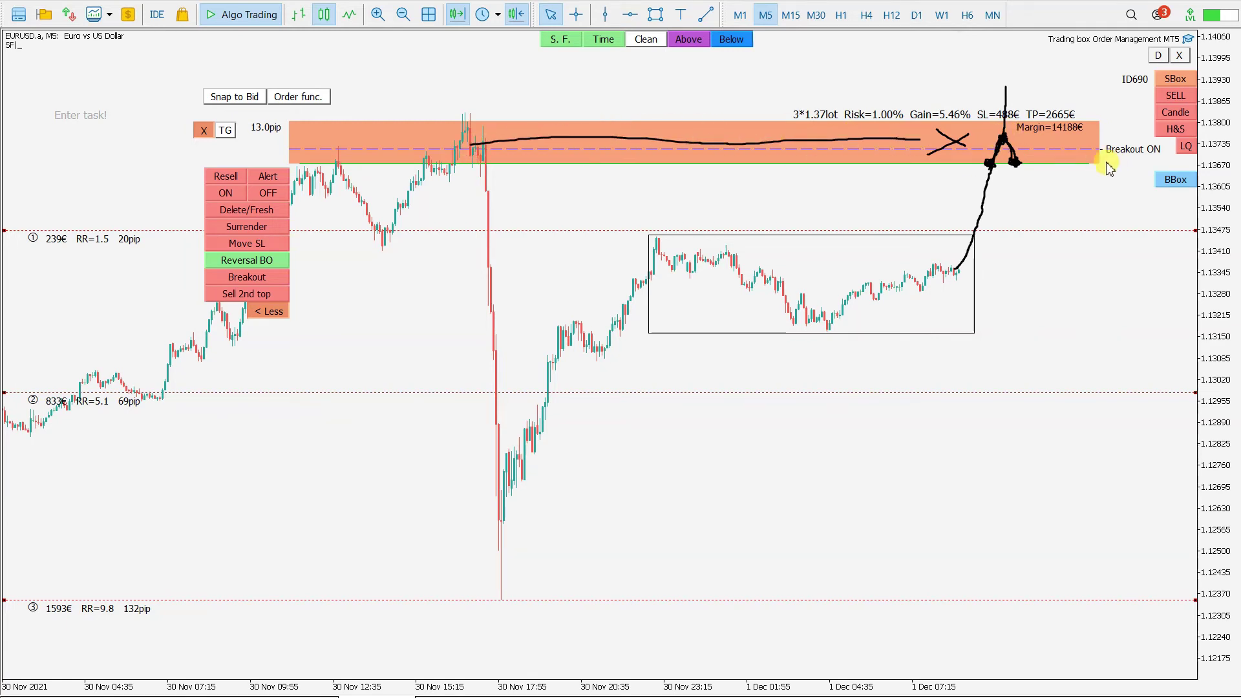
left_click_drag(1016, 164, 1028, 218)
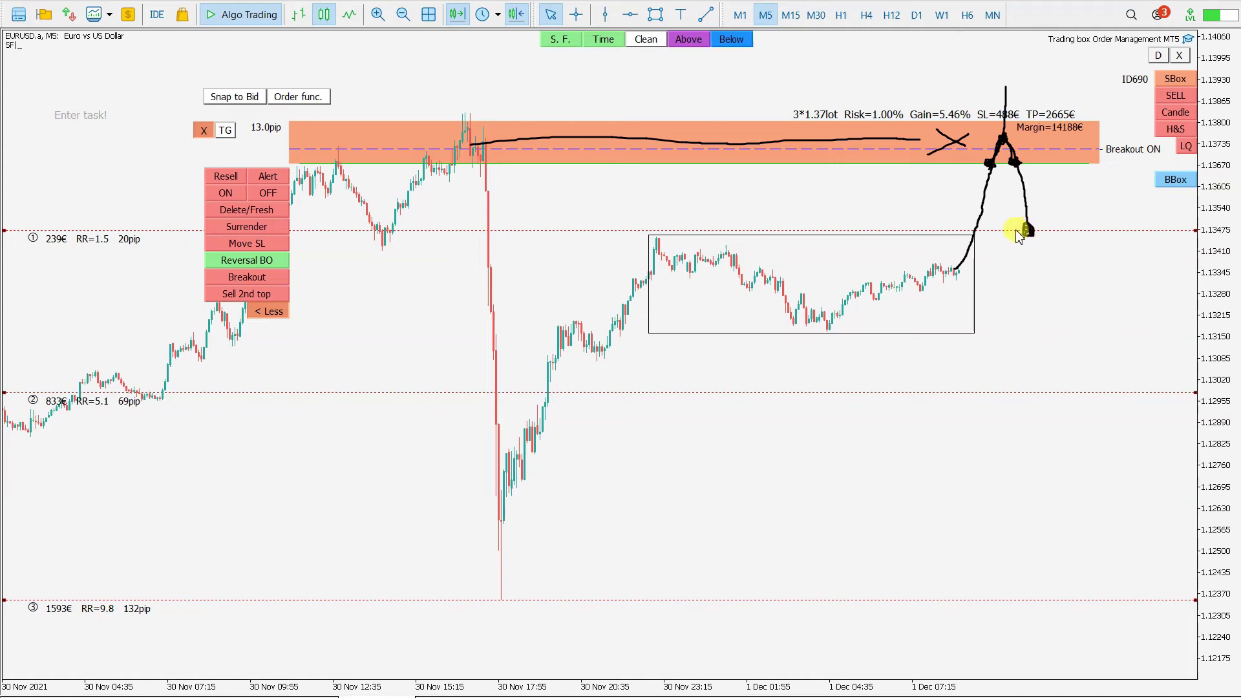
left_click_drag(1022, 411, 1050, 386)
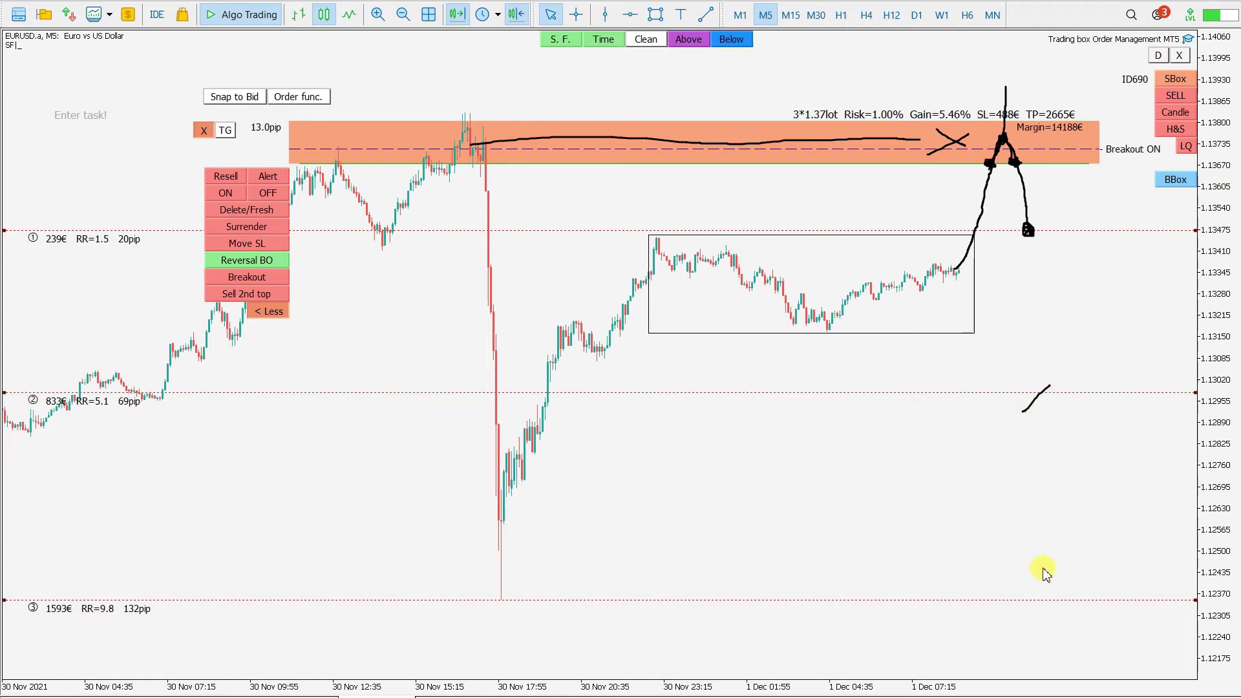
left_click_drag(1030, 606, 1045, 594)
key("e")
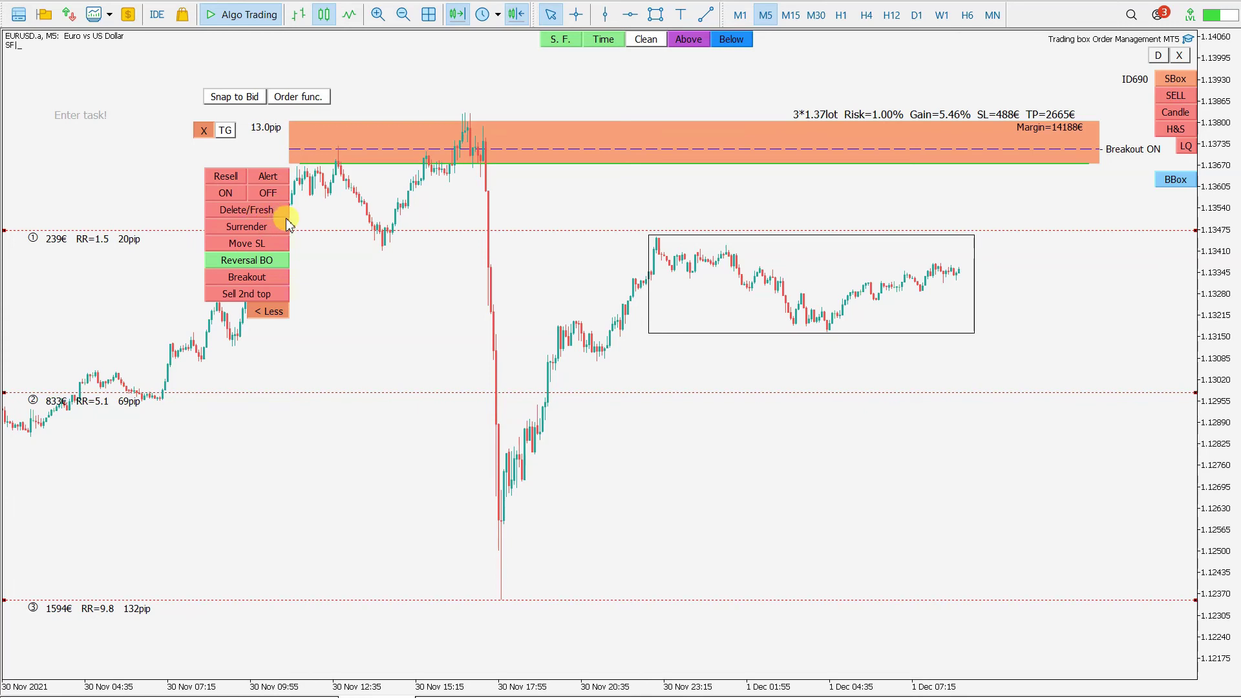
Activate Move SL, placing the Move SL line at about 68.4 pip above target 2 and the New SL line at about 18.6 pip above target 1.
left_click(275, 245)
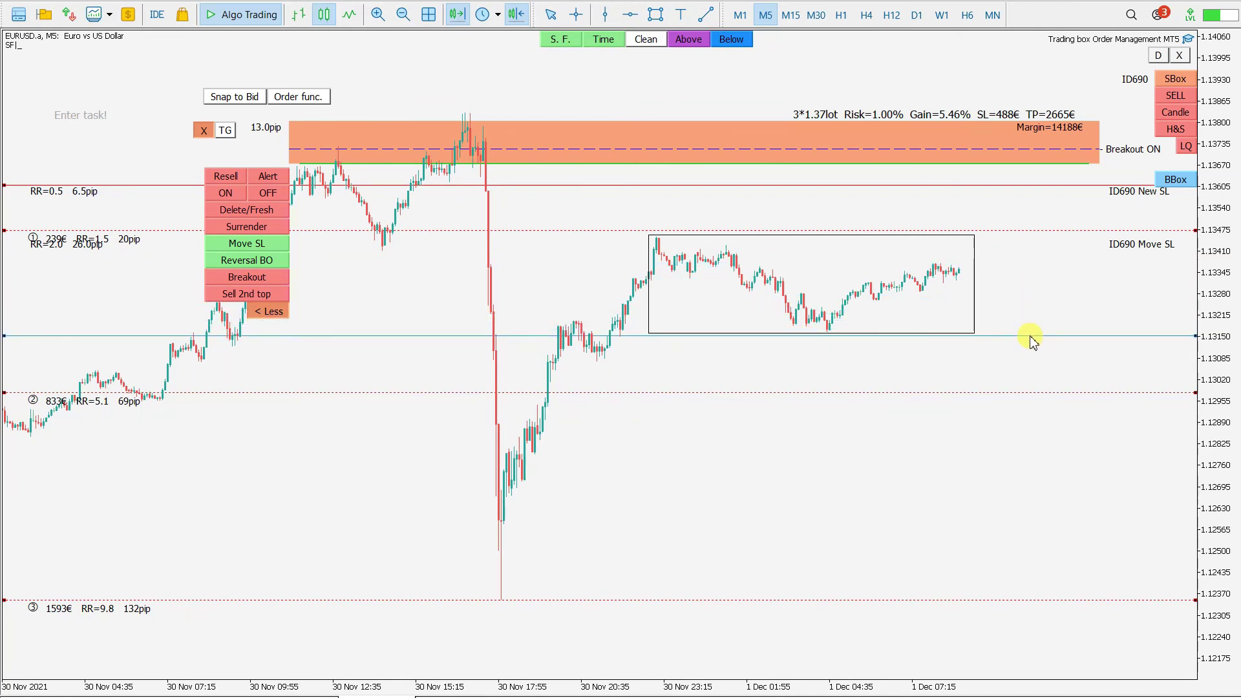
left_click(1032, 341)
left_click_drag(992, 341, 1010, 391)
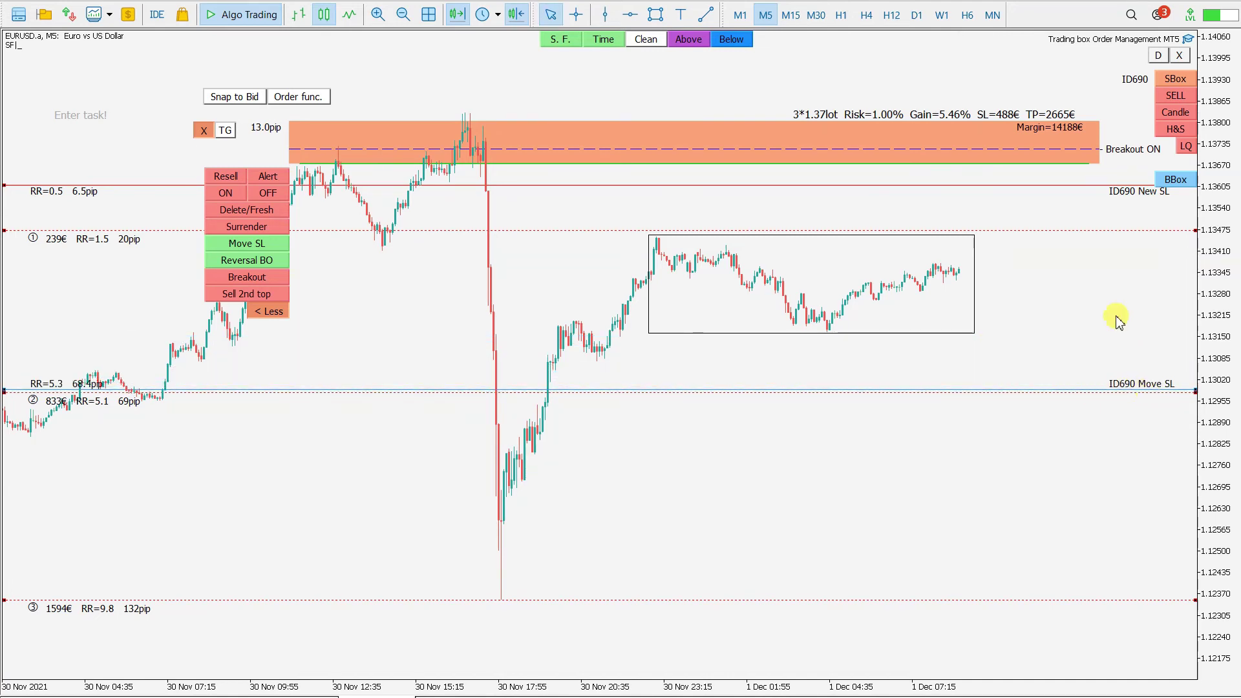
left_click_drag(1069, 186, 1074, 230)
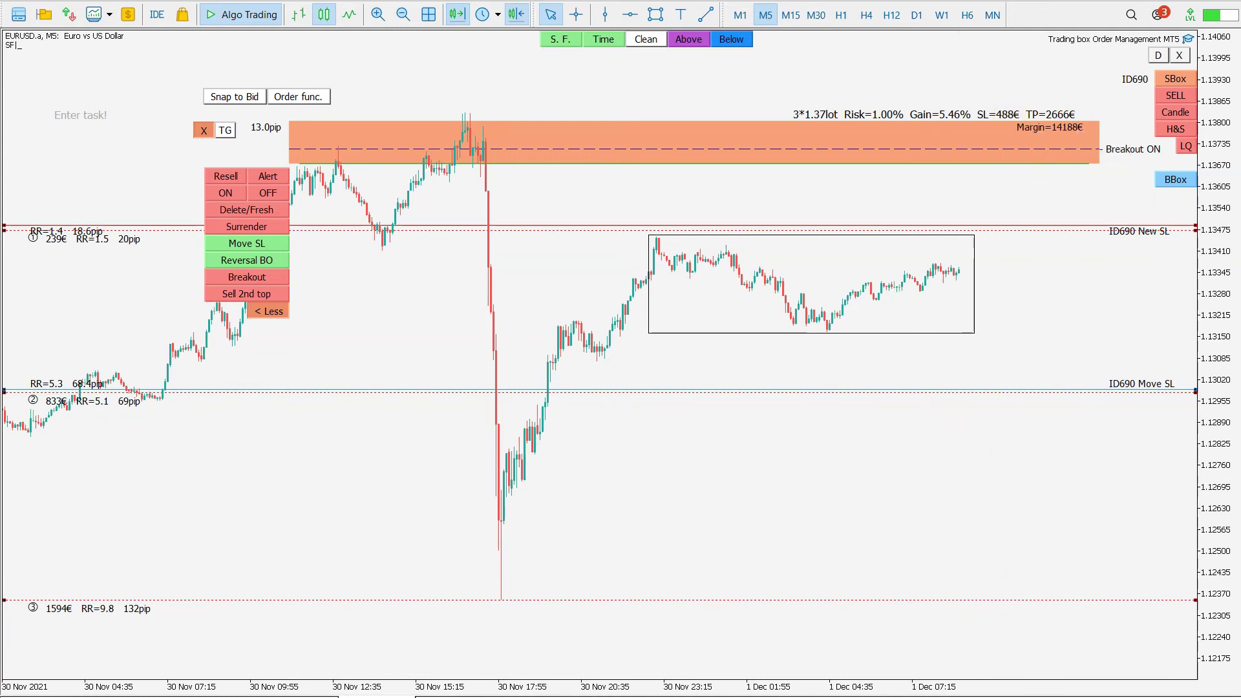
Mark the original stop at the sell box's upper edge, the New SL level, and the distance between entry and New SL.
left_click_drag(998, 119, 1094, 121)
left_click_drag(1006, 226, 1078, 223)
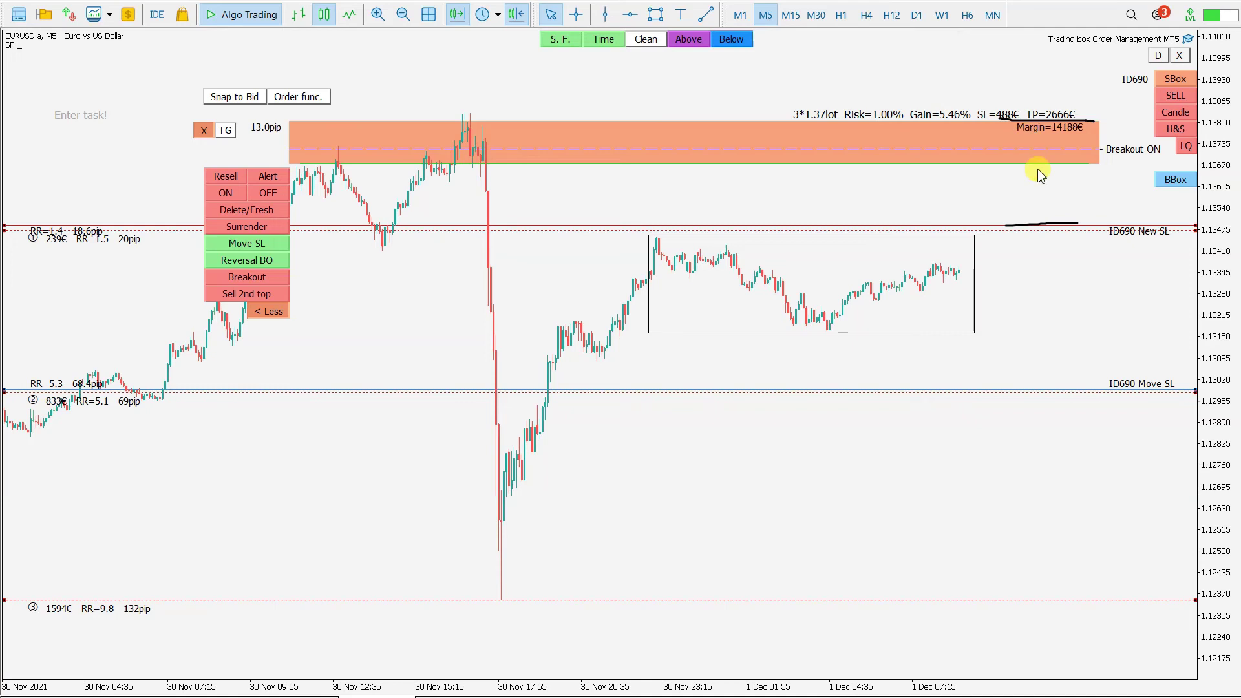
left_click_drag(1030, 171, 1030, 221)
left_click_drag(1001, 166, 1040, 166)
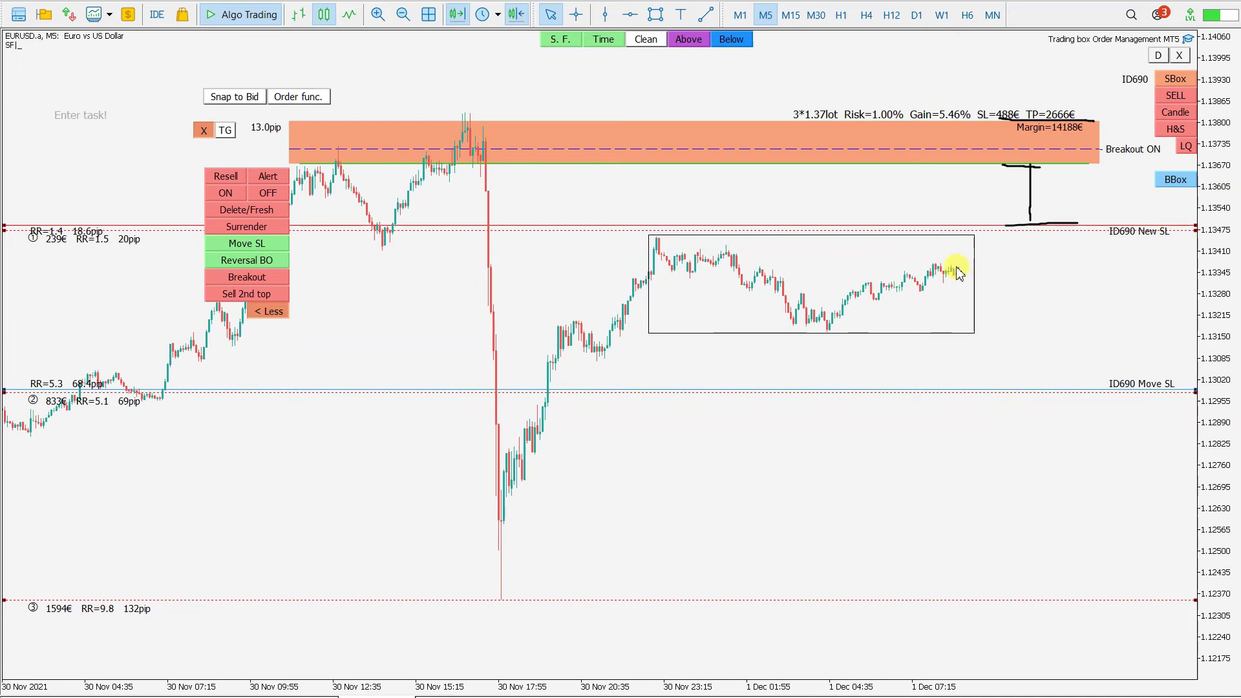
Sketch the price path through the three targets, with an arrow for the stop move and check marks at New SL and Move SL.
mouse_move(964, 255)
left_mouse_down()
mouse_move(999, 143)
mouse_move(1038, 388)
left_mouse_up()
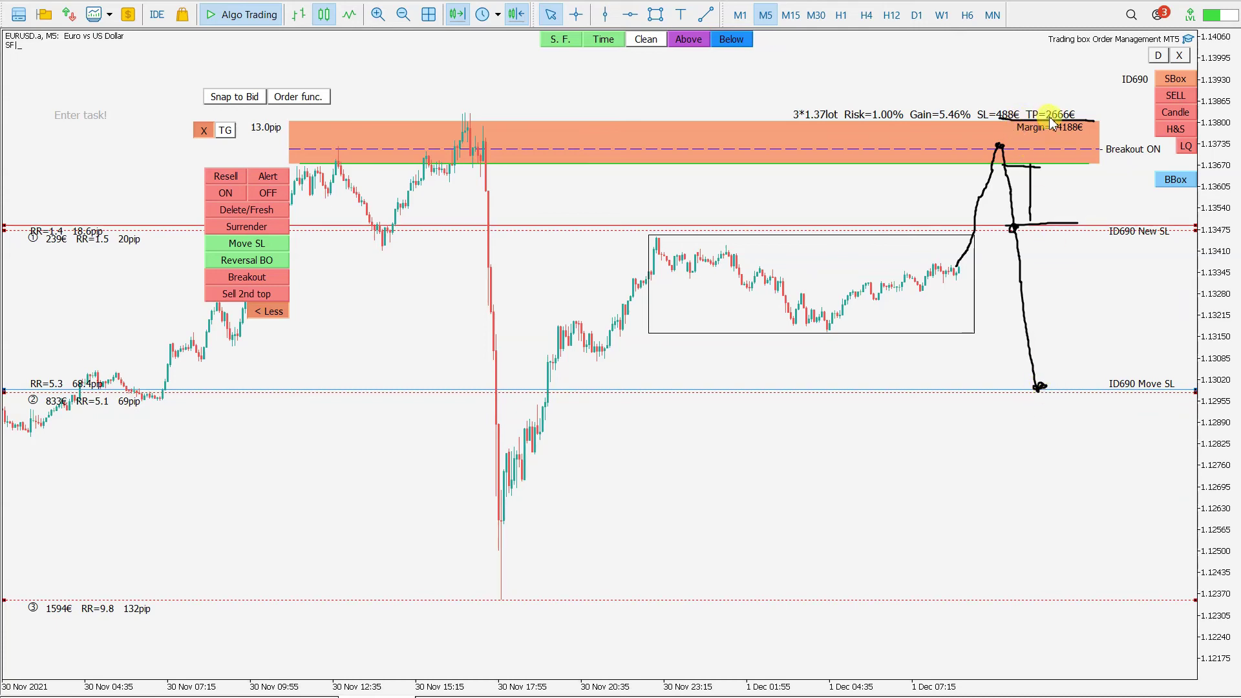
mouse_move(1072, 124)
left_mouse_down()
mouse_move(1092, 139)
mouse_move(1066, 206)
mouse_move(1078, 208)
left_mouse_up()
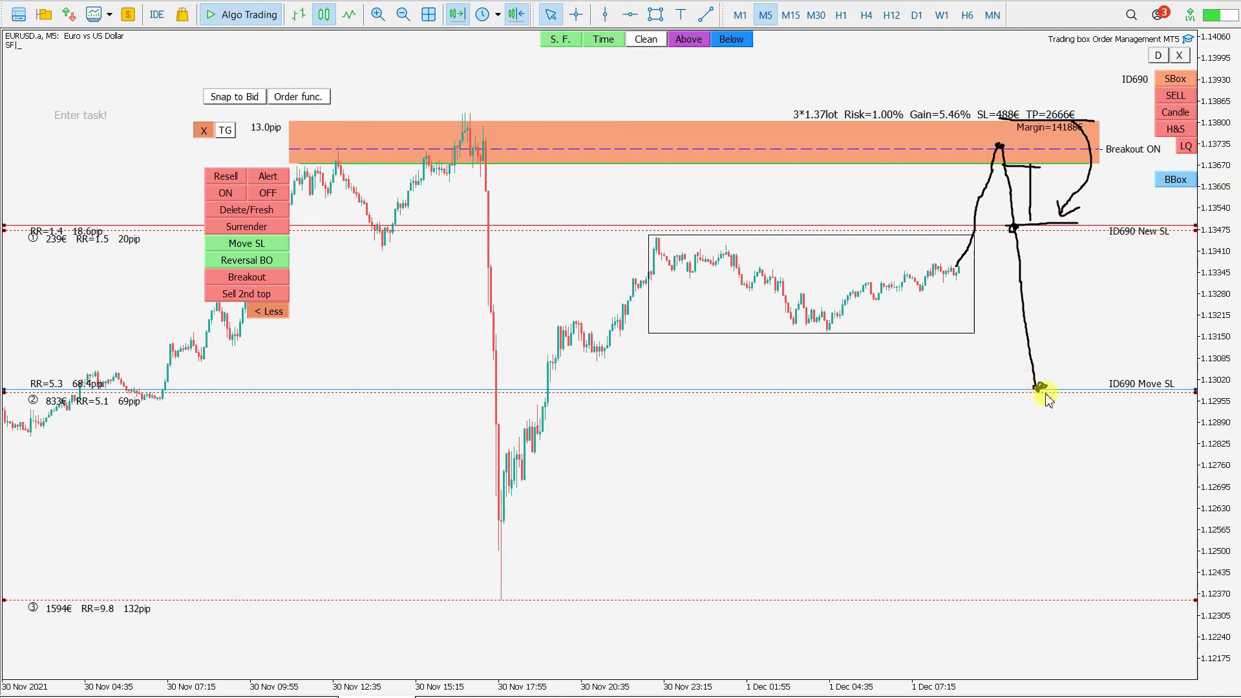
mouse_move(1041, 392)
left_mouse_down()
mouse_move(1072, 587)
mouse_move(1088, 601)
left_mouse_up()
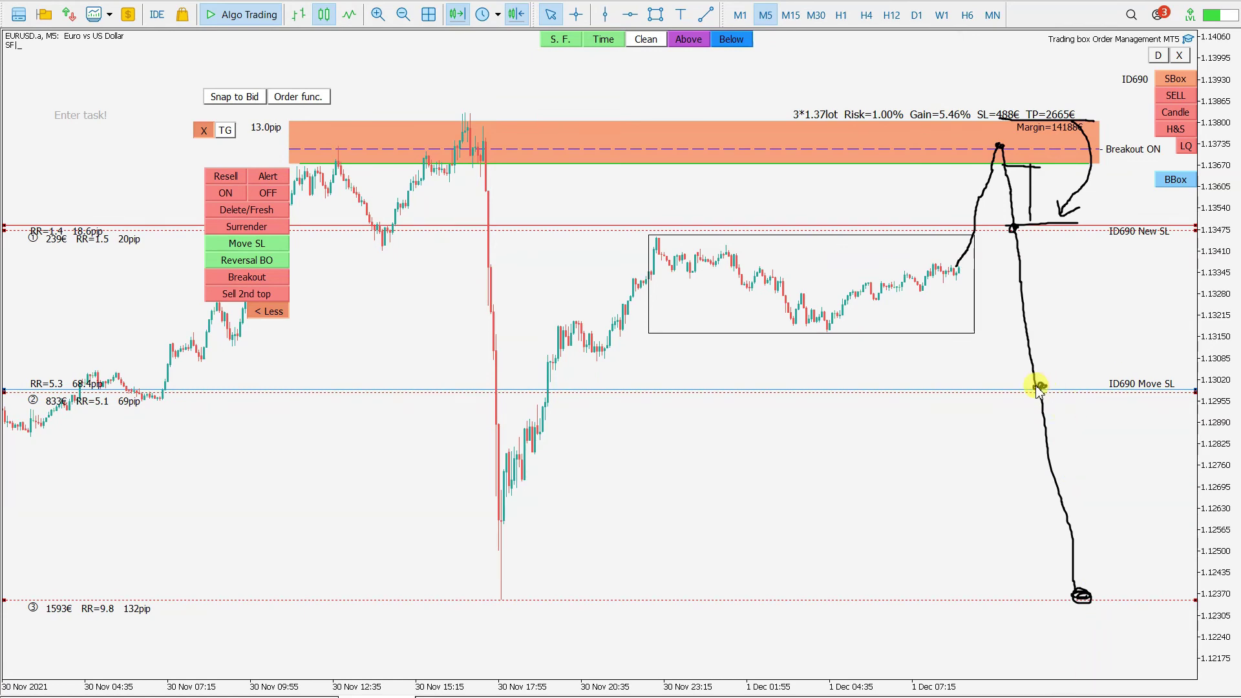
left_click_drag(1037, 237, 1087, 221)
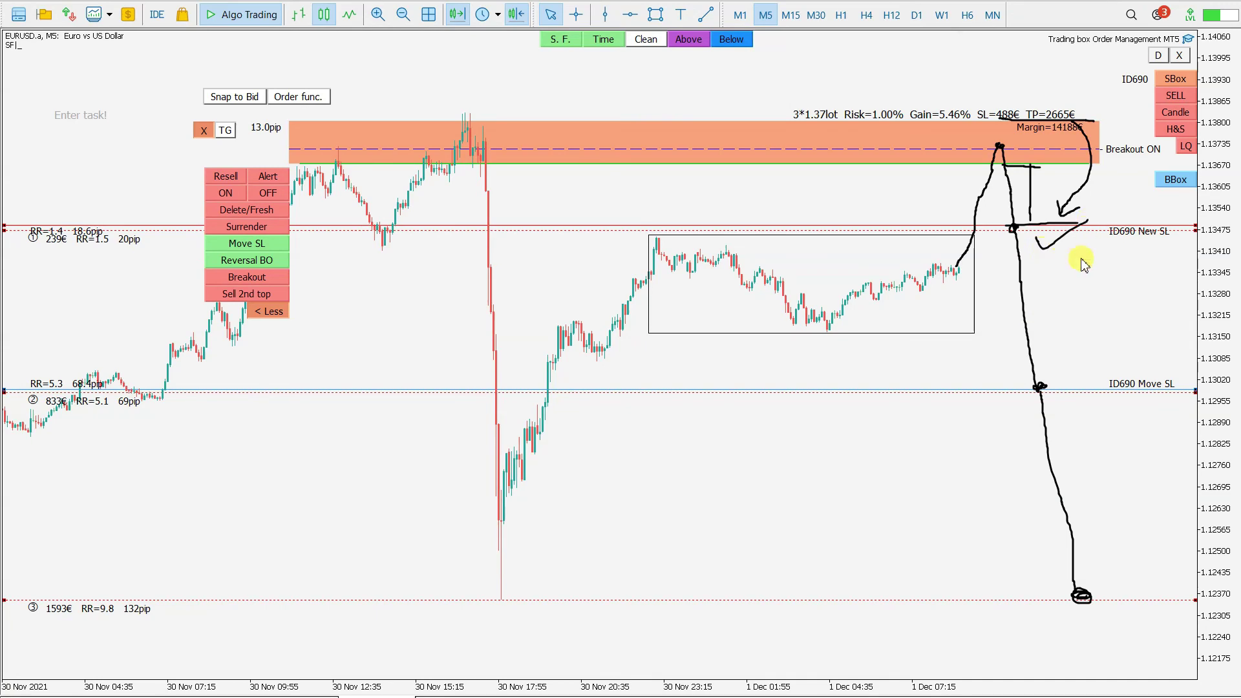
left_click_drag(1066, 374, 1110, 346)
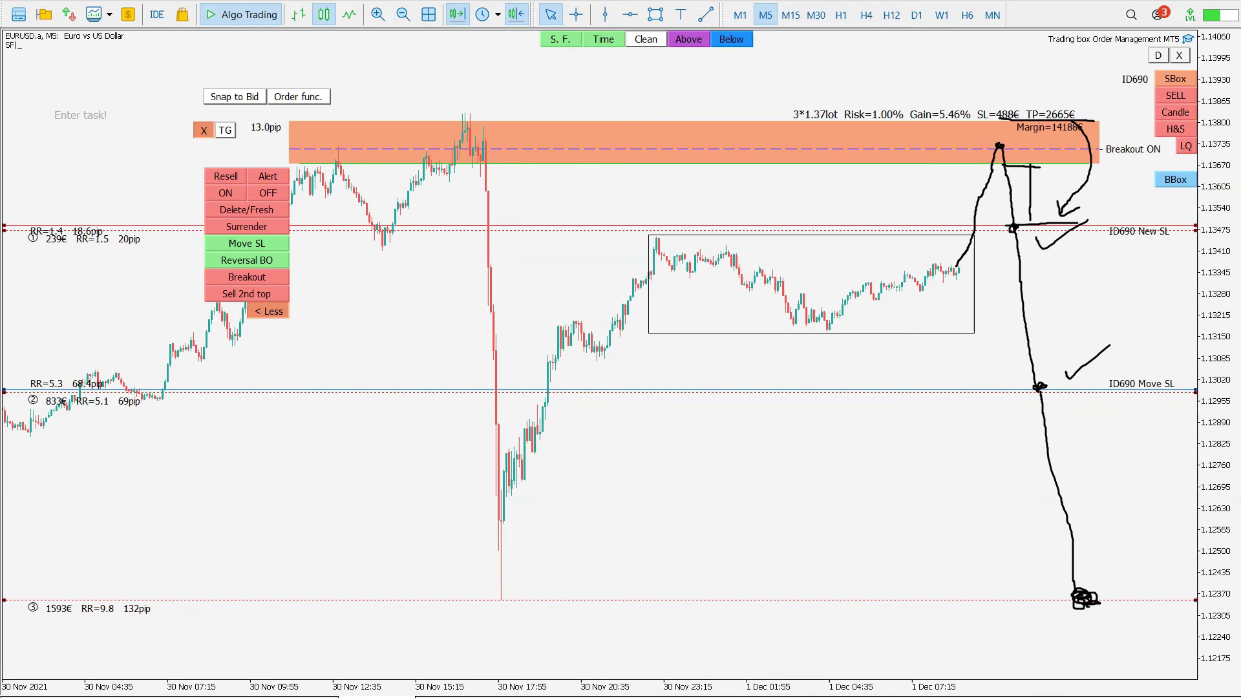
Clear the freehand annotations and deactivate Move SL for the sell box.
key("Escape")
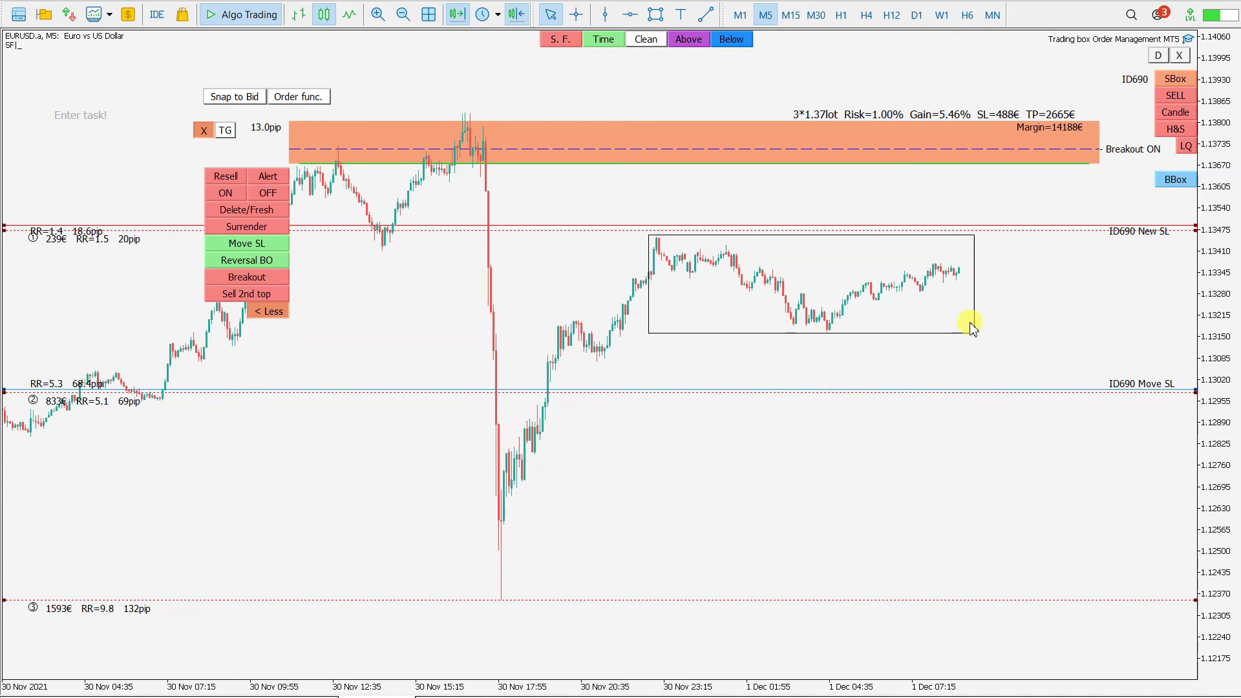
left_click(251, 247)
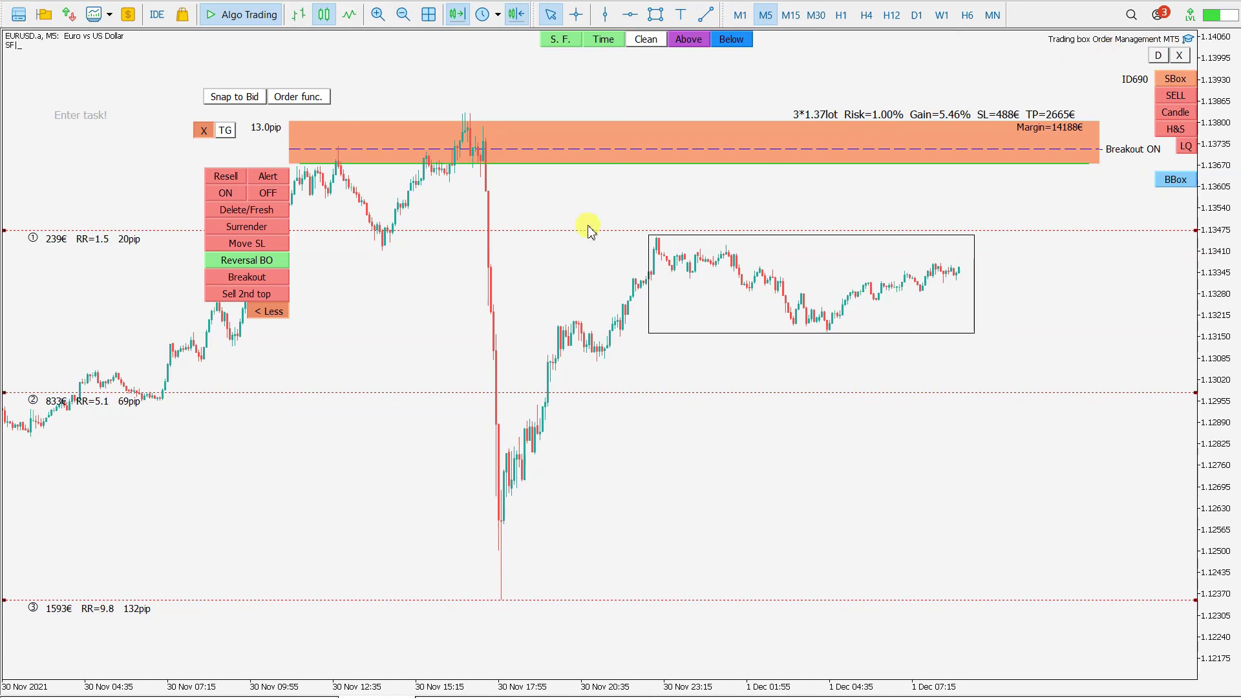
Open the Trading box expert's properties, review its input parameters and common settings, and accept them.
right_click(442, 249)
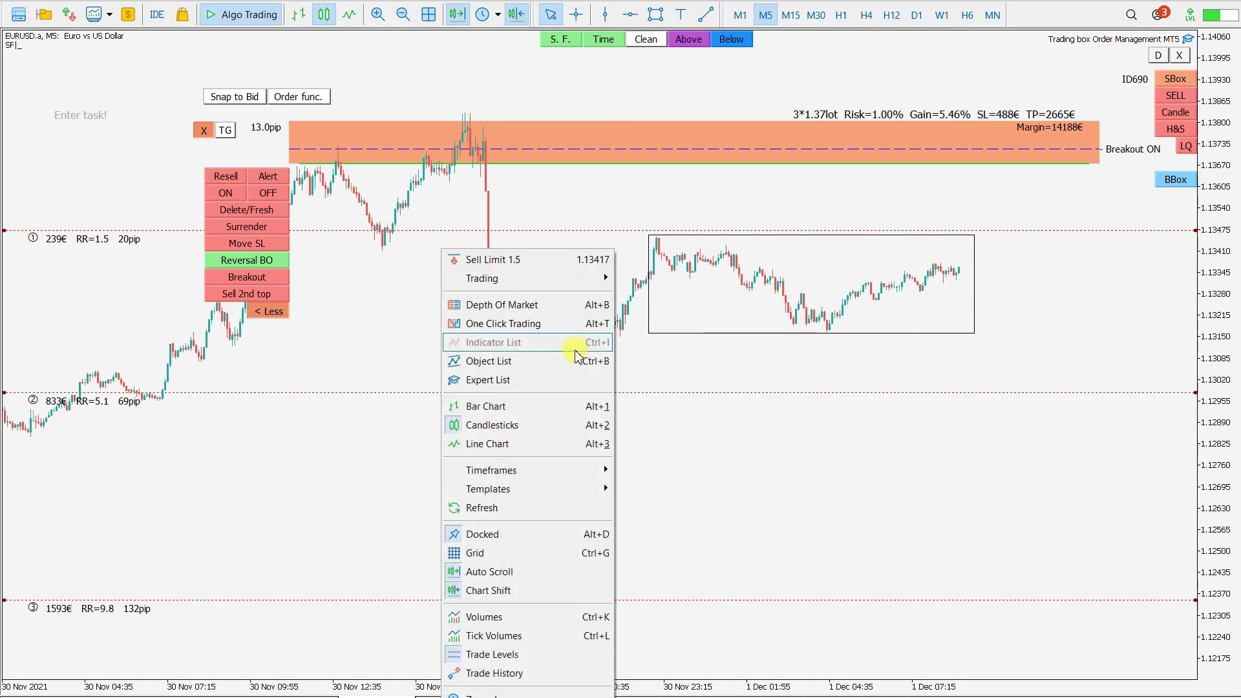
right_click(1188, 41)
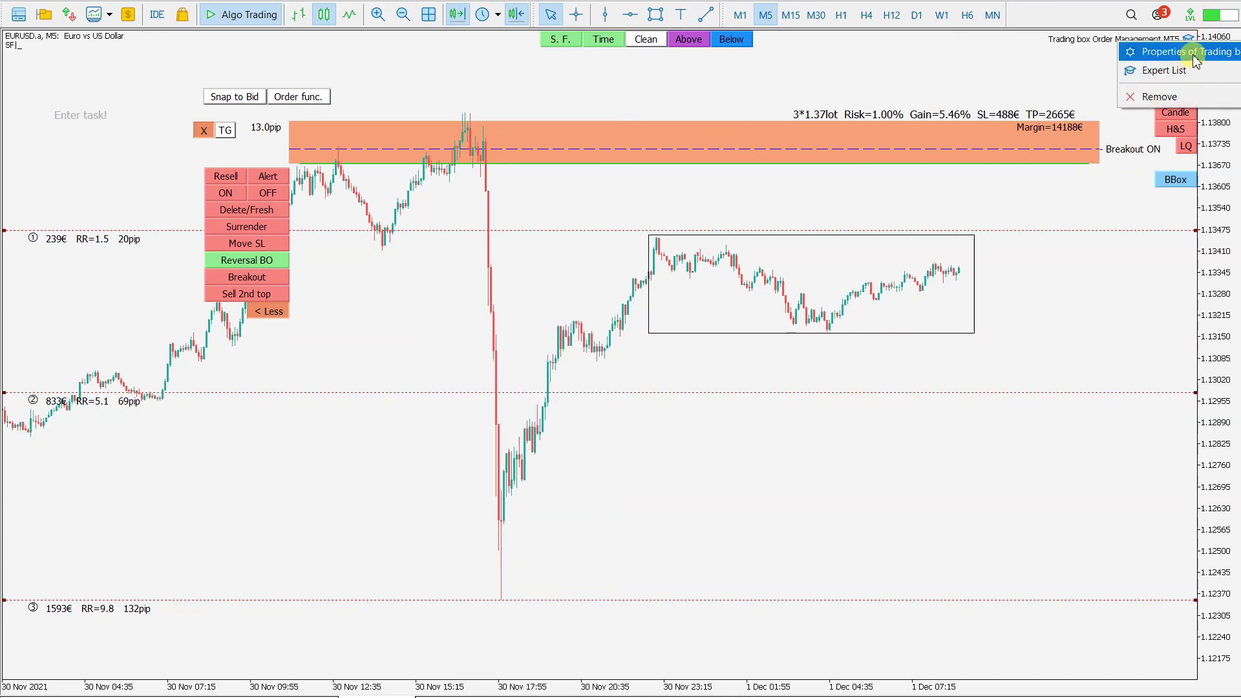
left_click(1195, 58)
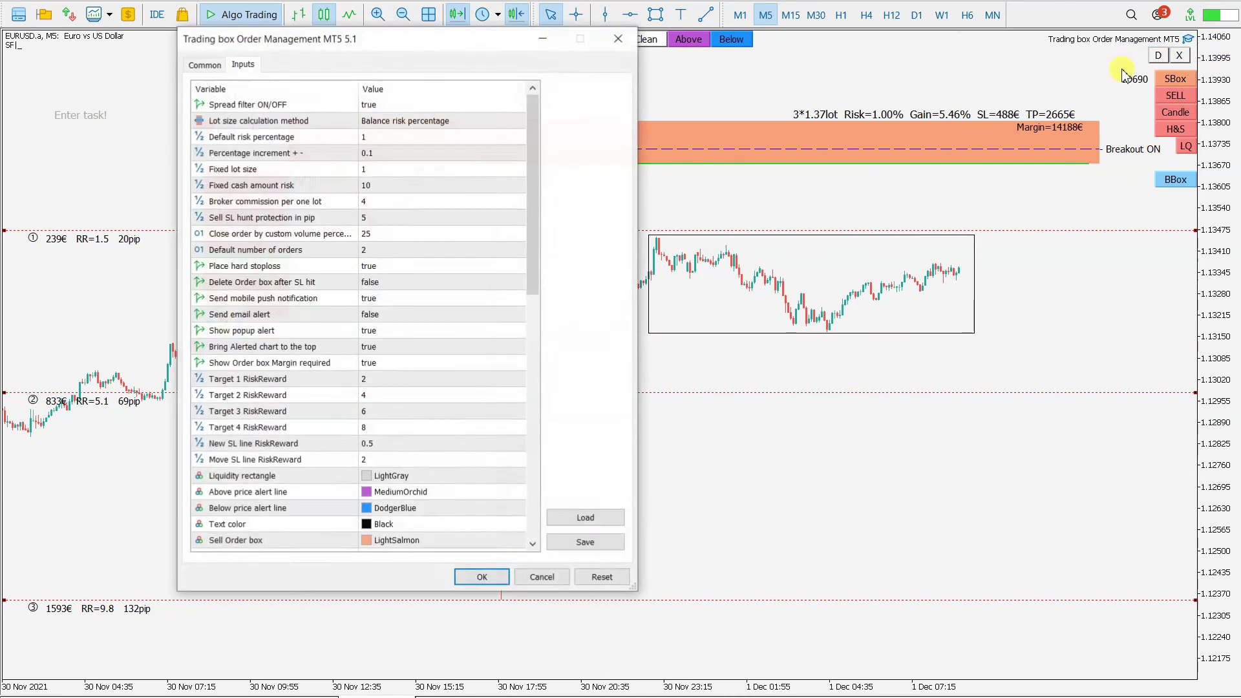
left_click(206, 65)
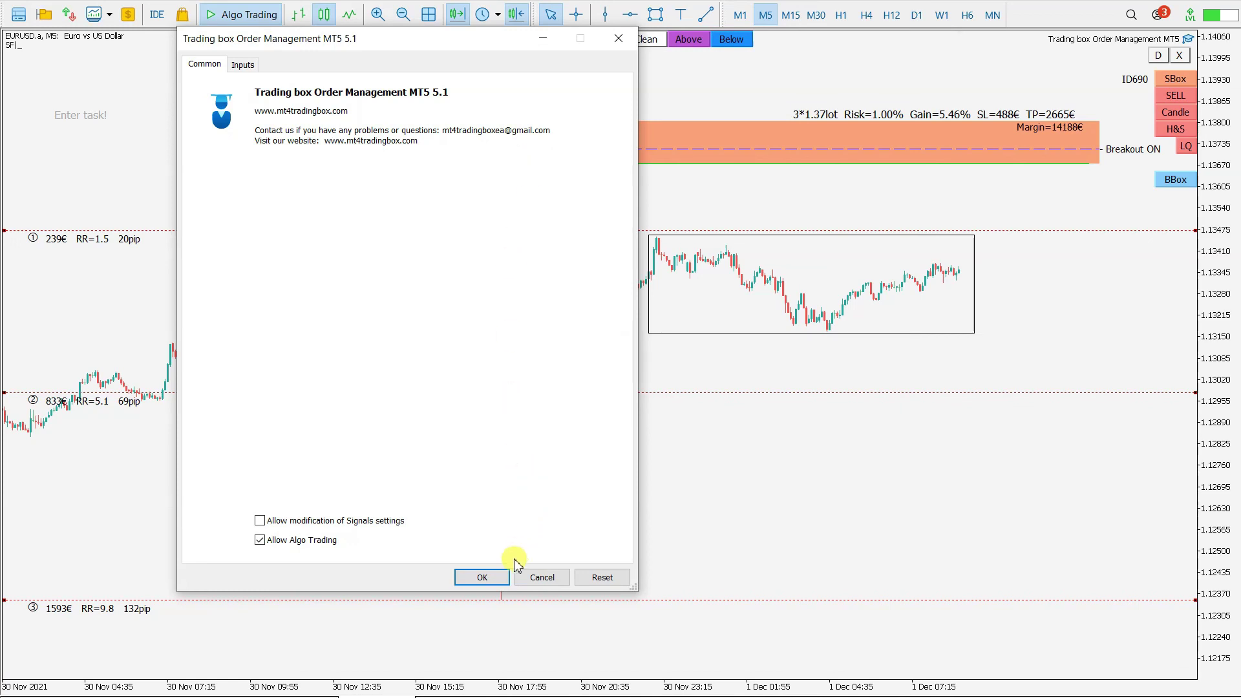
left_click(485, 578)
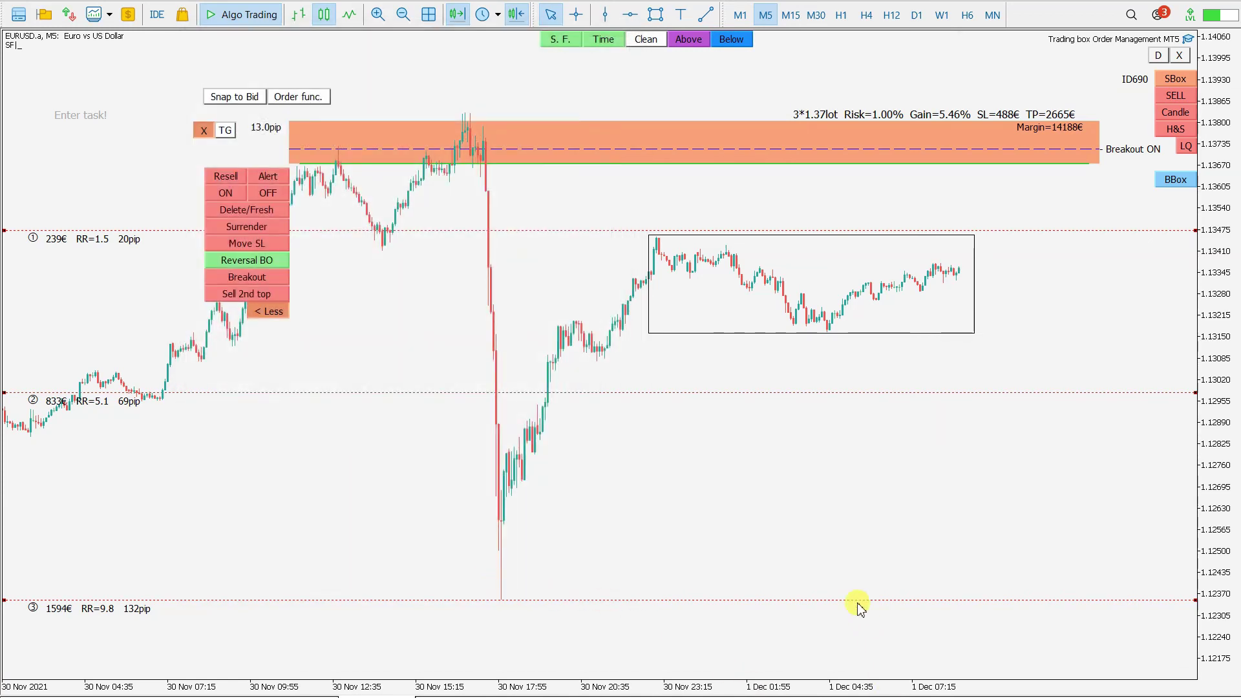